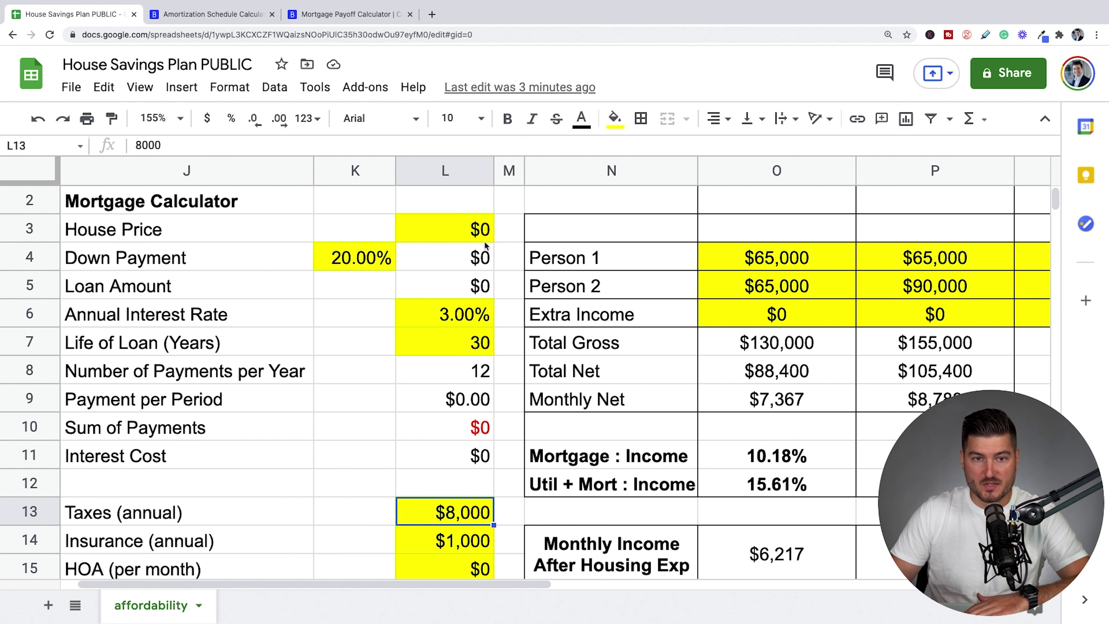
- Set the house price in the Mortgage Calculator to 400000
left_click(443, 230)
type("4")
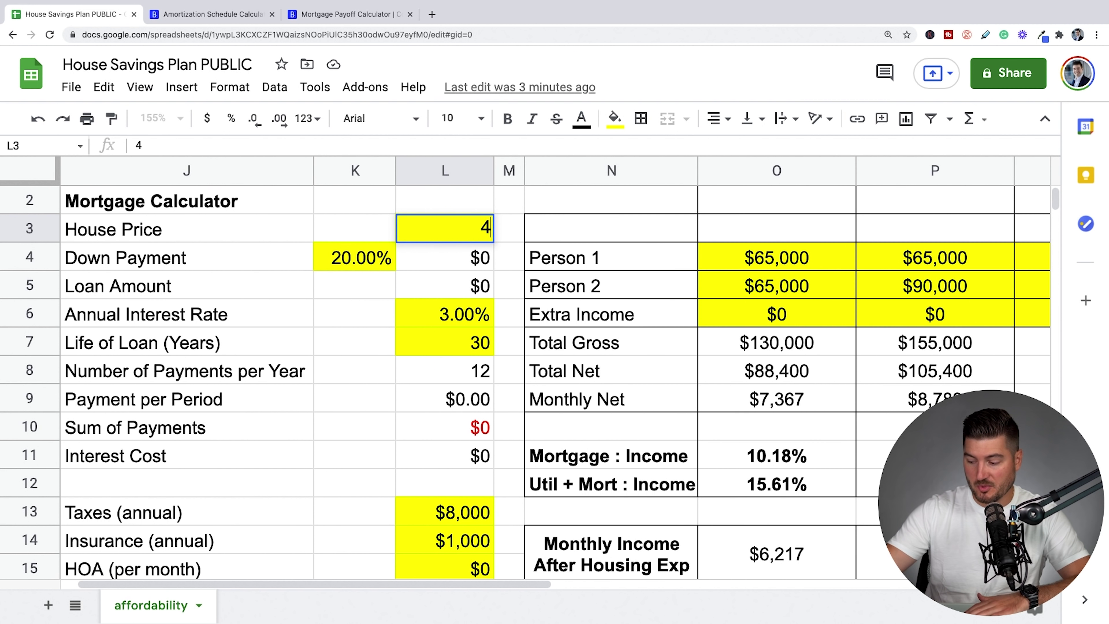
type("00000")
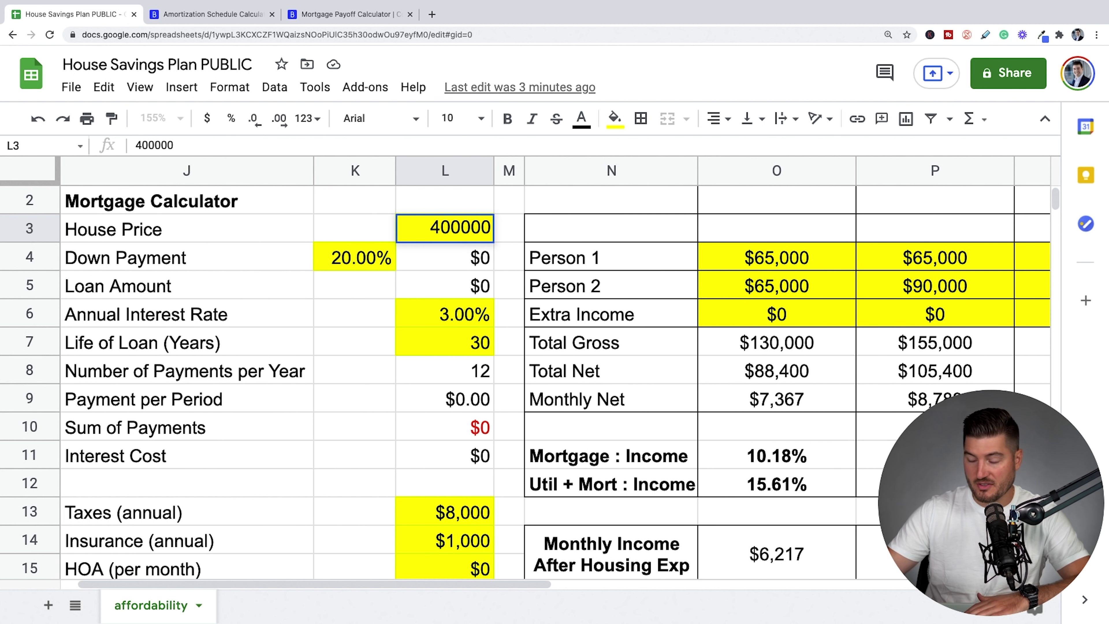
key("Return")
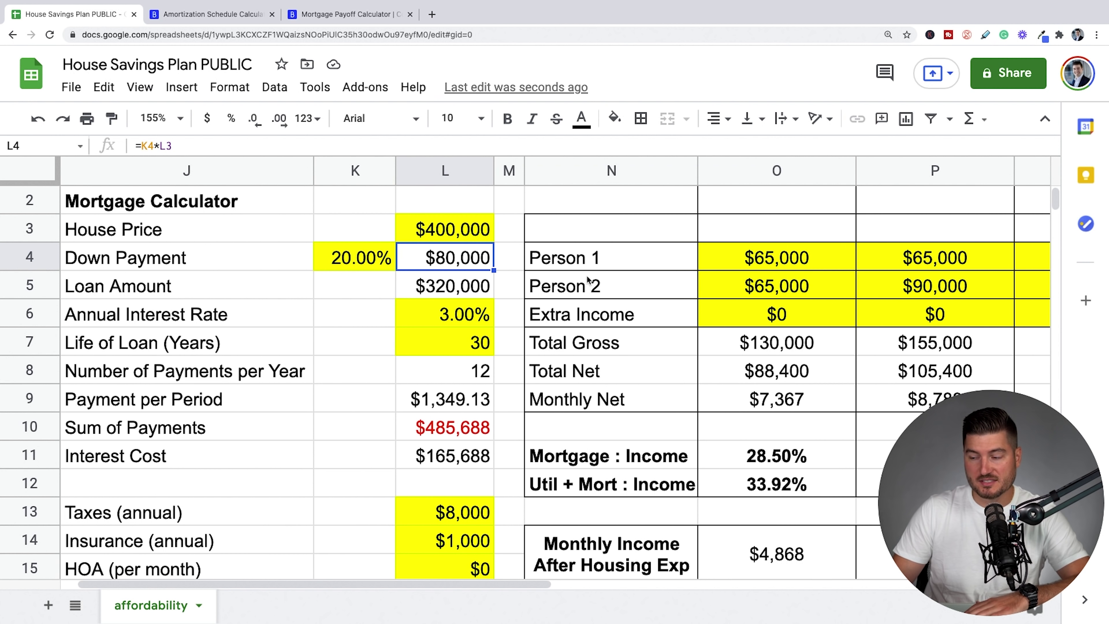
- Examine the house price, down payment percentage and amount, loan amount, annual interest rate and life of loan
left_click(428, 229)
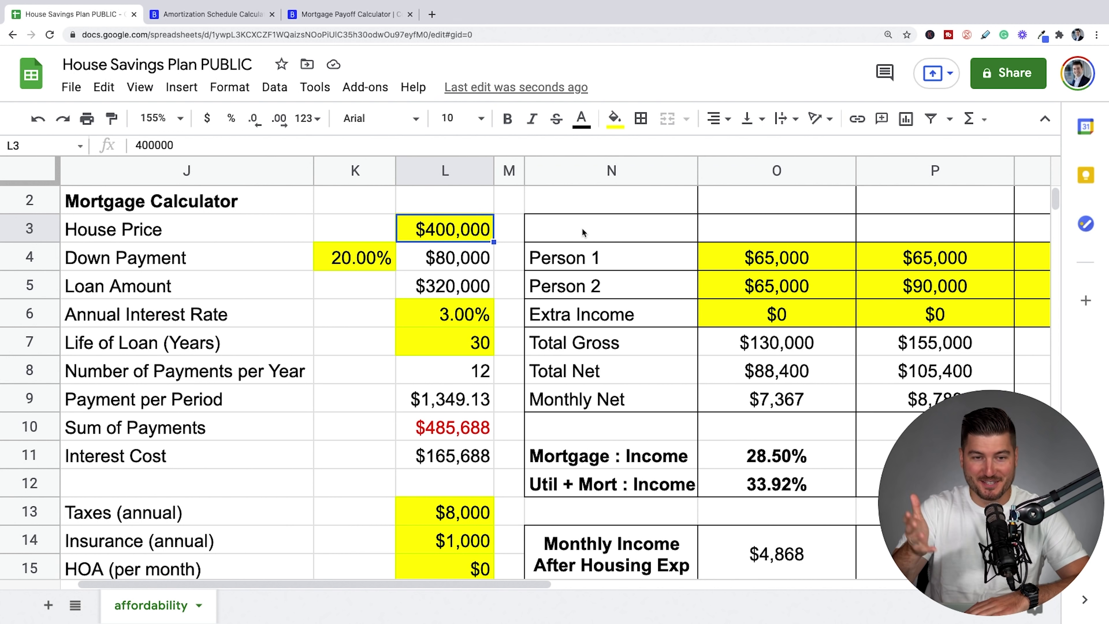
left_click(342, 262)
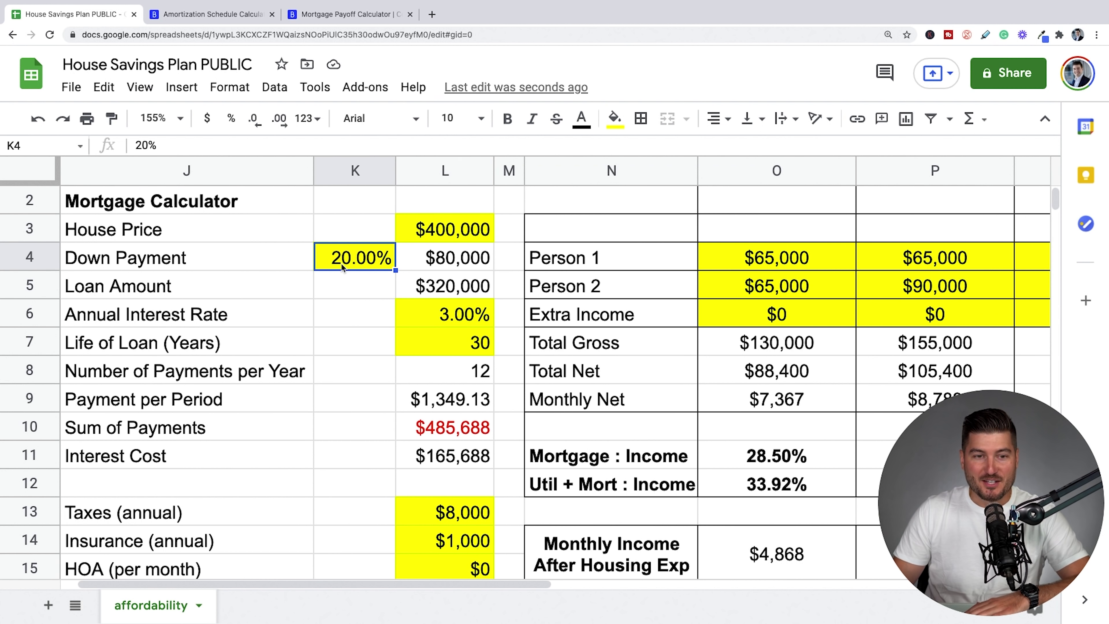
left_click(454, 261)
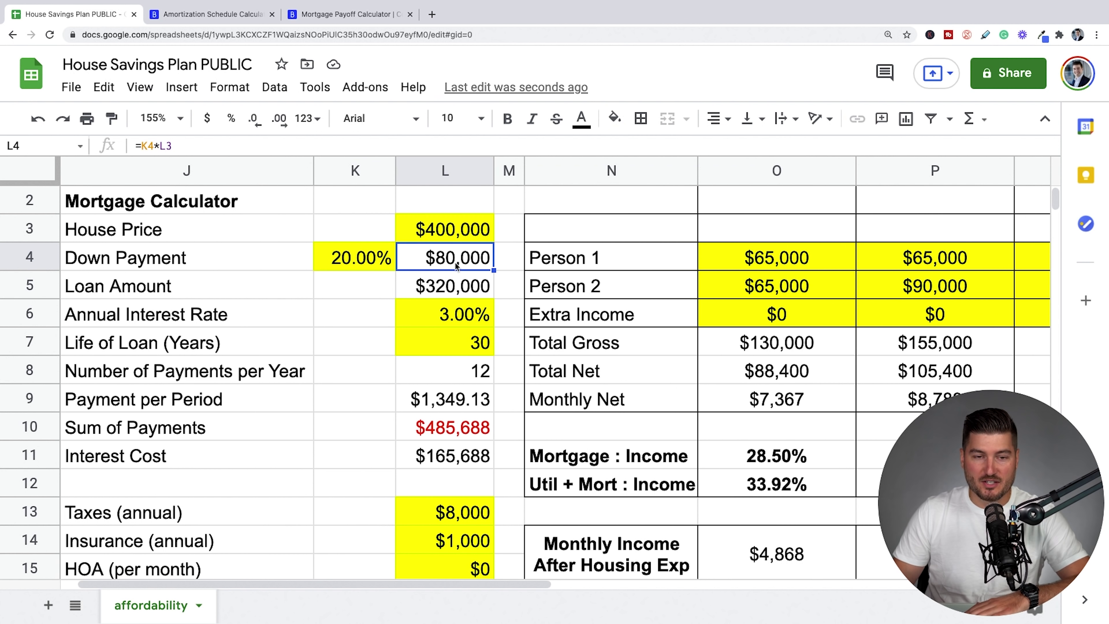
left_click(382, 263)
left_click(472, 263)
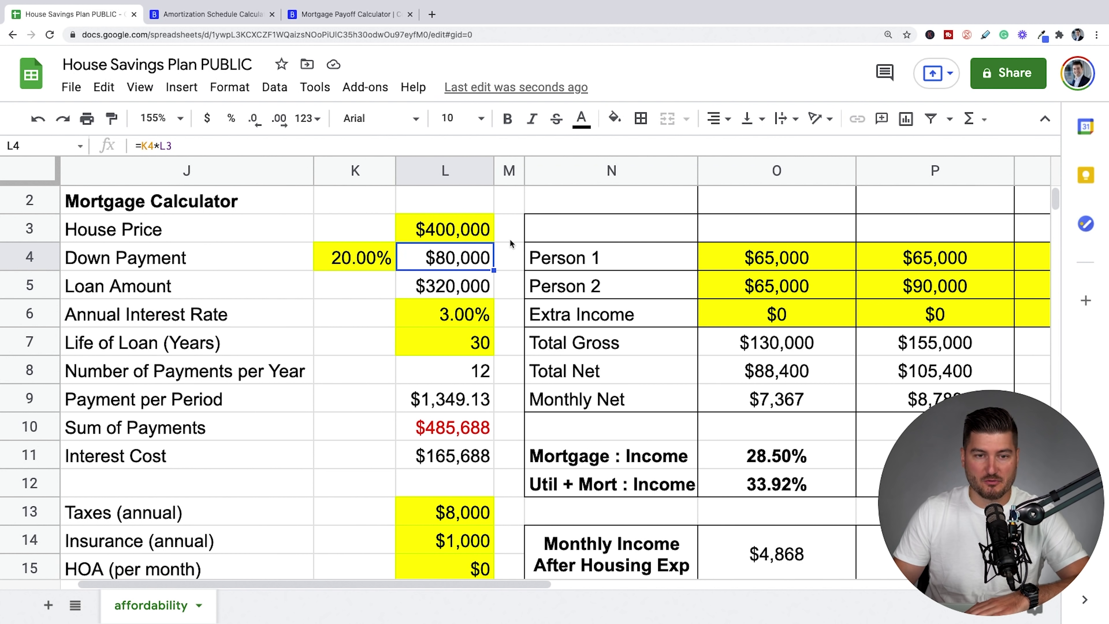
key("Down")
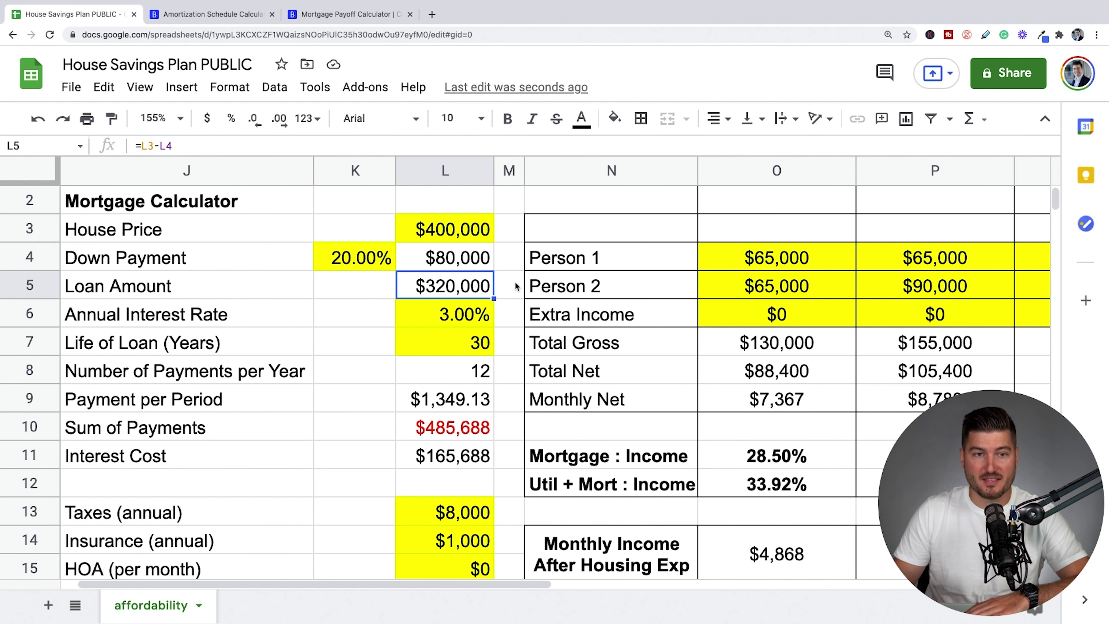
key("Down")
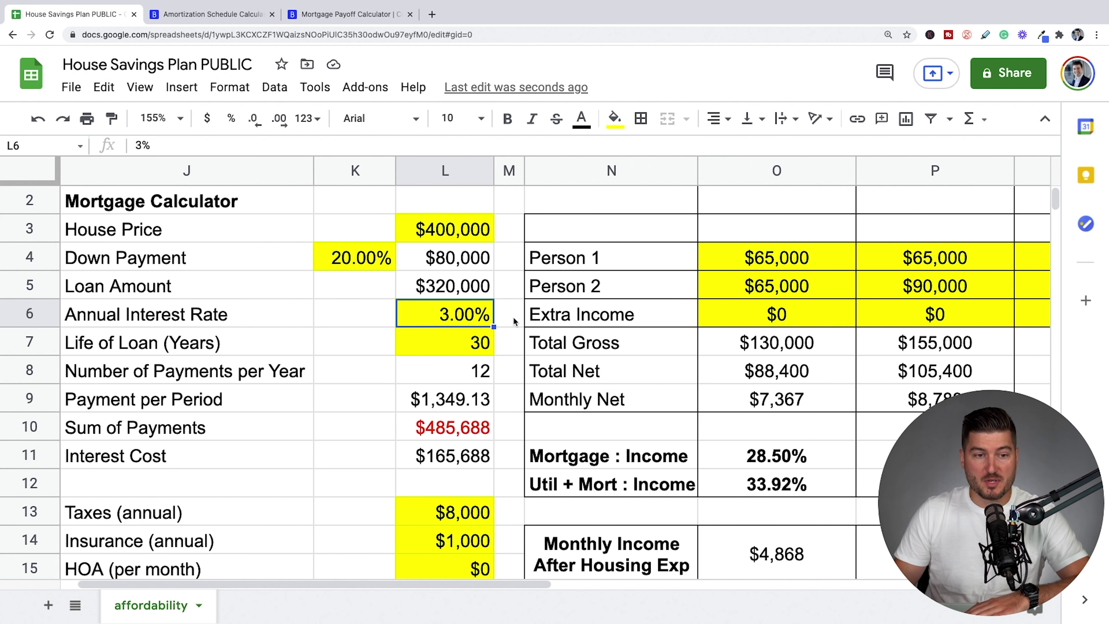
left_click(445, 347)
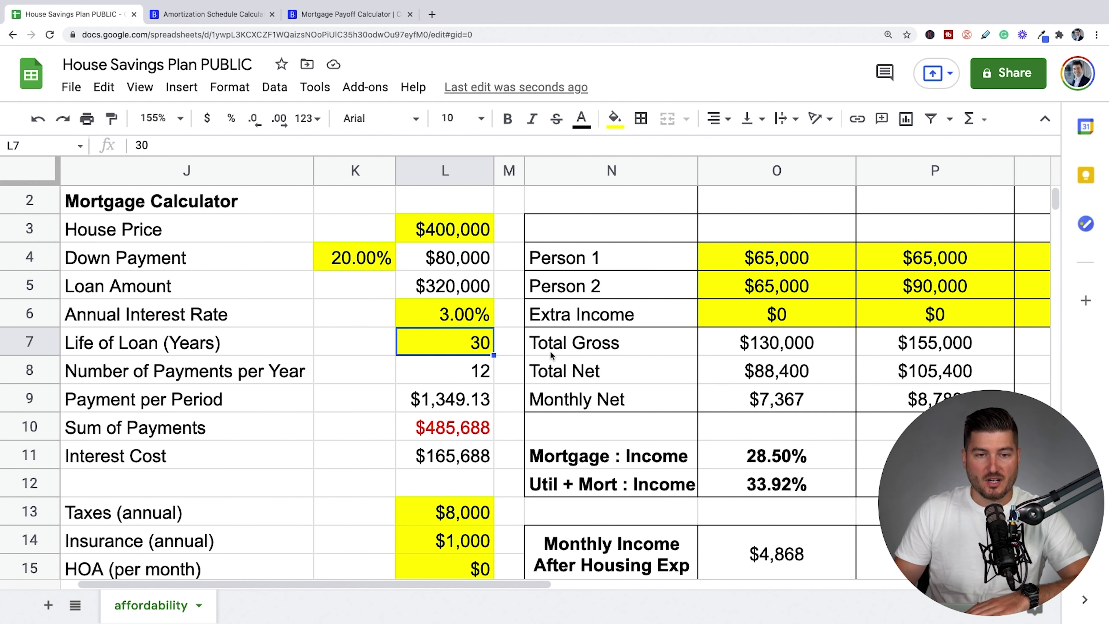
- Set the annual taxes in the Mortgage Calculator to 7500
scroll(550, 351, "down", 1)
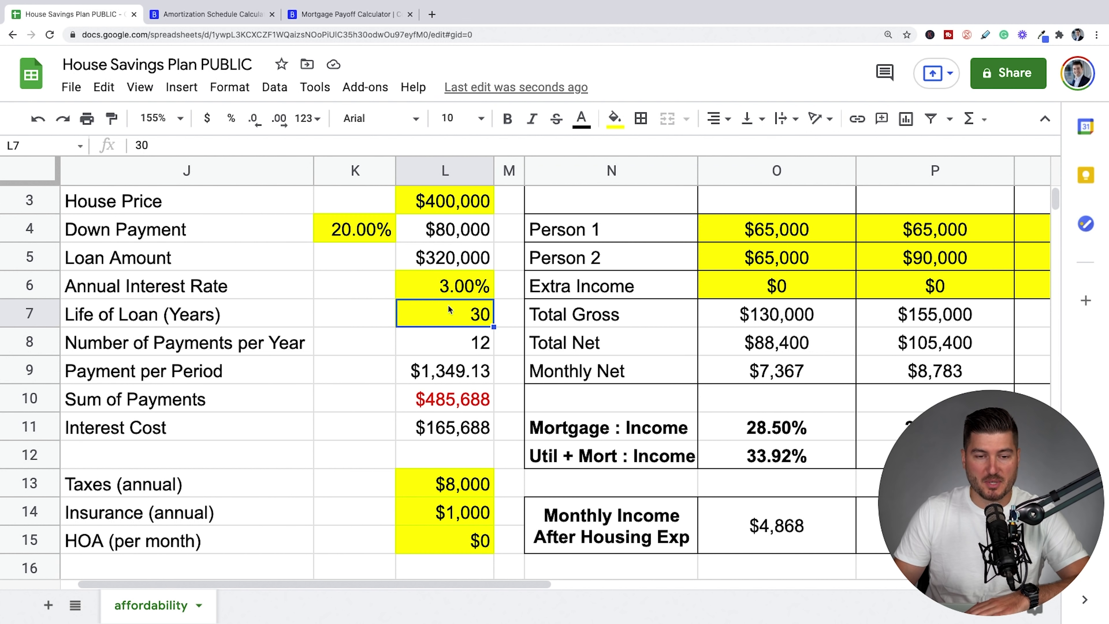
left_click(452, 490)
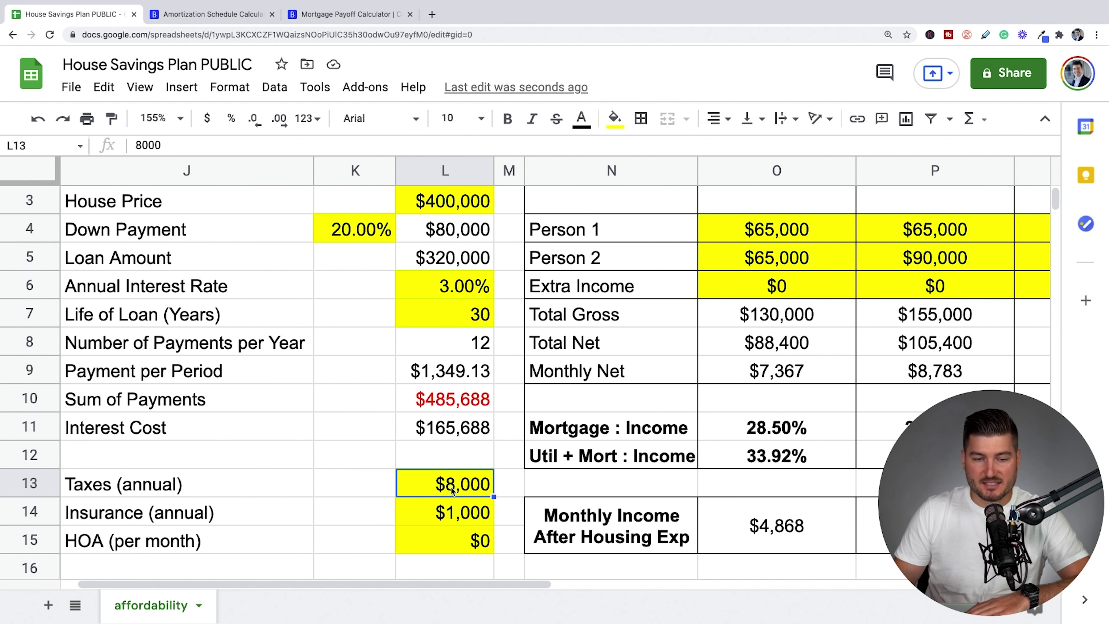
type("7500")
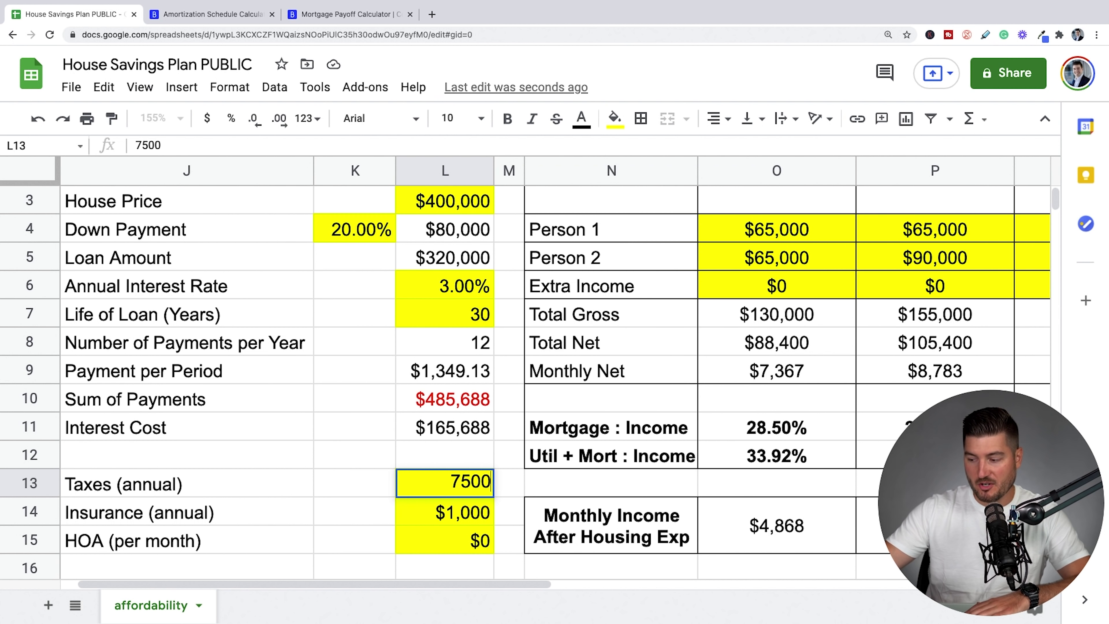
key("Return")
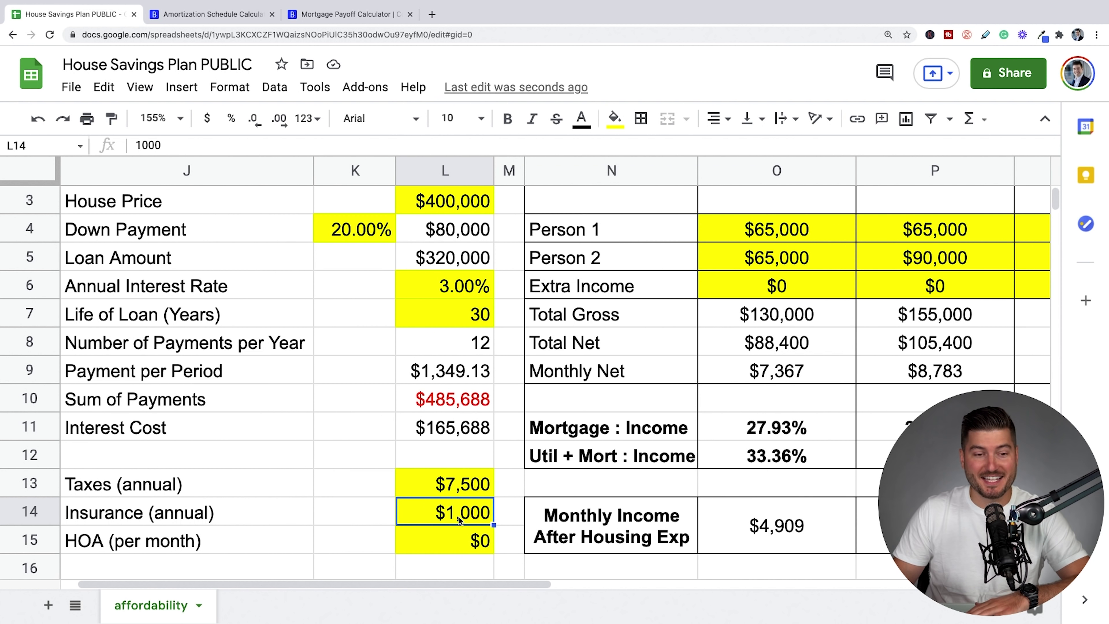
- Review the monthly HOA, number of payments per year, payment per period, sum of payments and interest cost cells
left_click(447, 548)
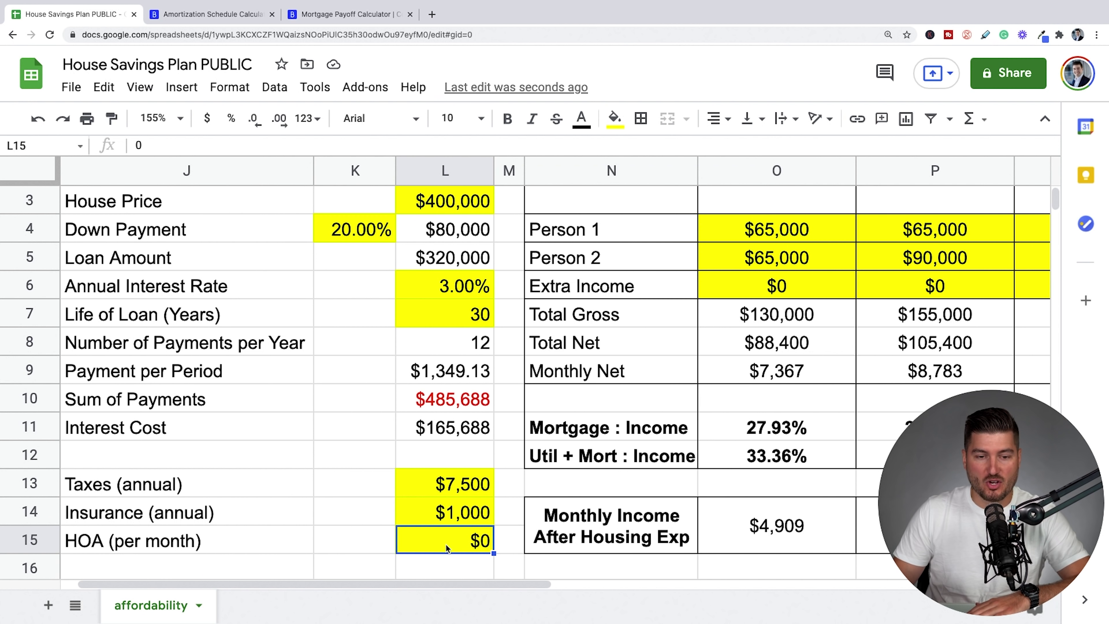
scroll(447, 548, "up", 1)
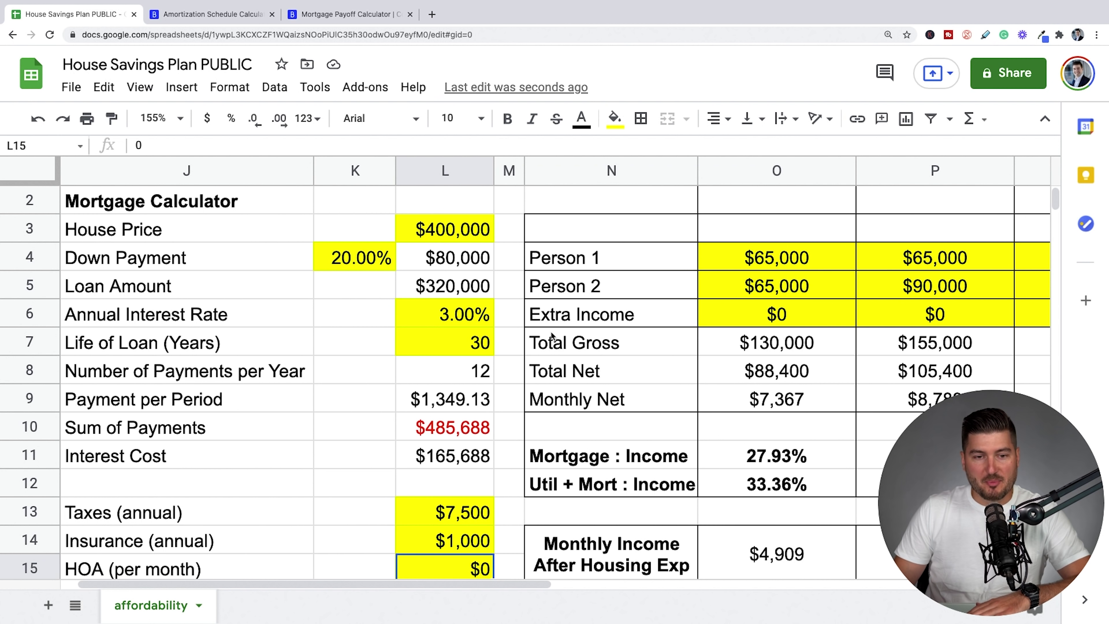
left_click(464, 378)
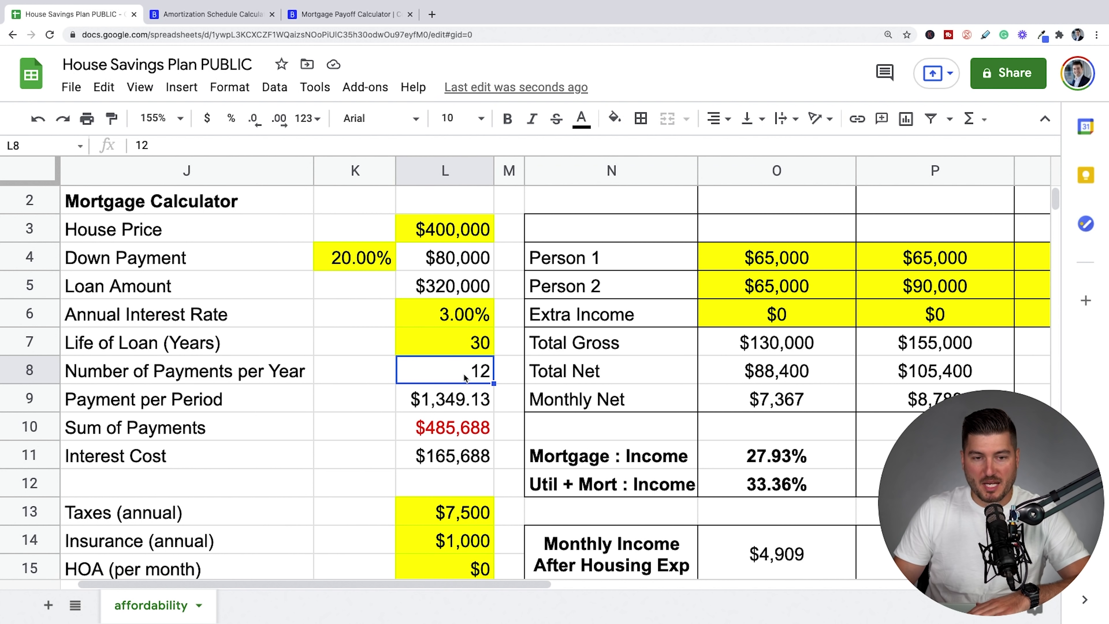
left_click(458, 399)
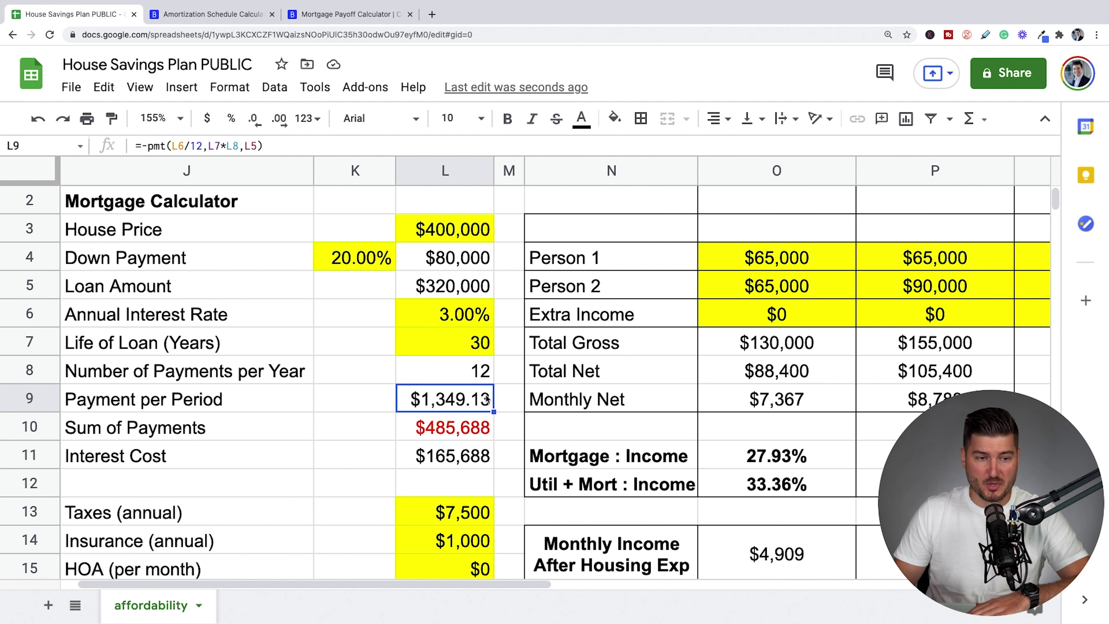
left_click(448, 427)
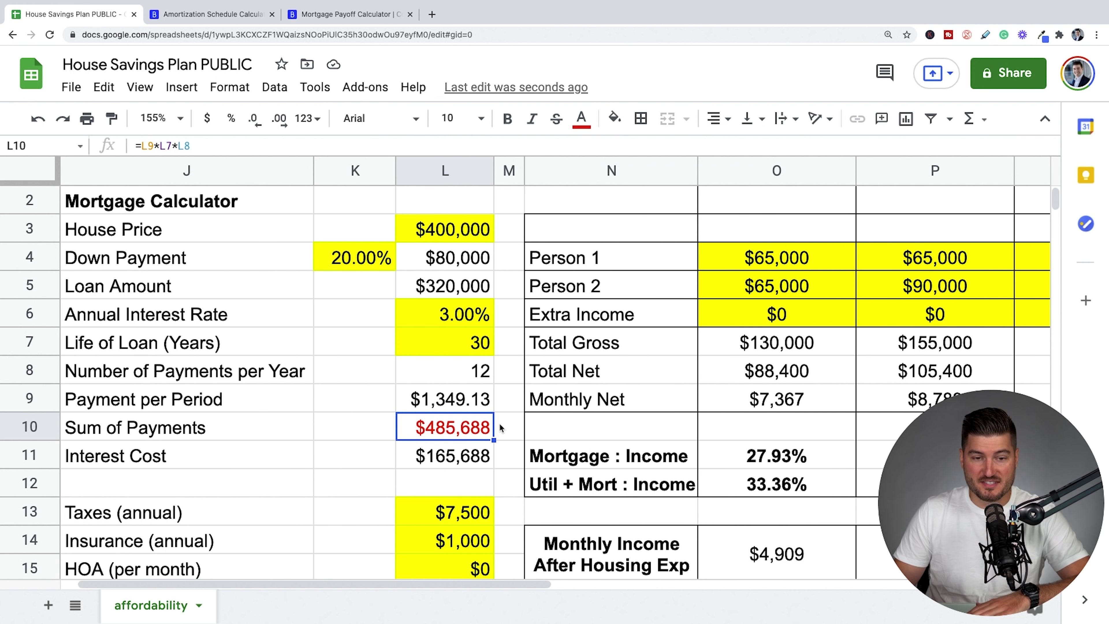
left_click(410, 464)
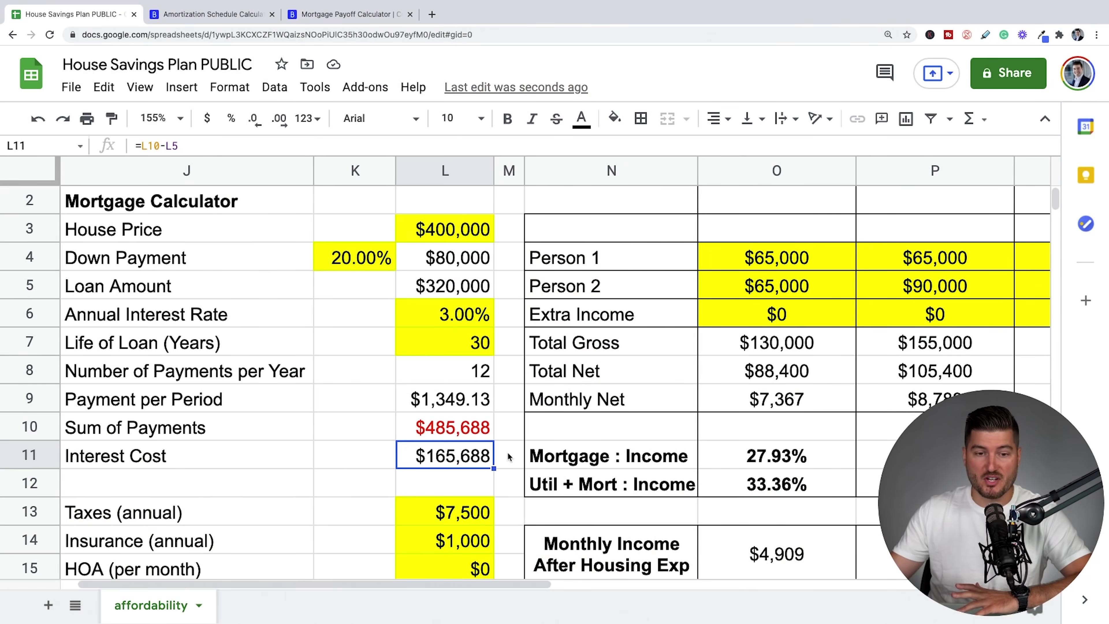
- Examine the first scenario's incomes for both persons, extra income, total gross, total net and monthly net
left_click(788, 267)
left_click(795, 282)
left_click(814, 255)
left_click(812, 285)
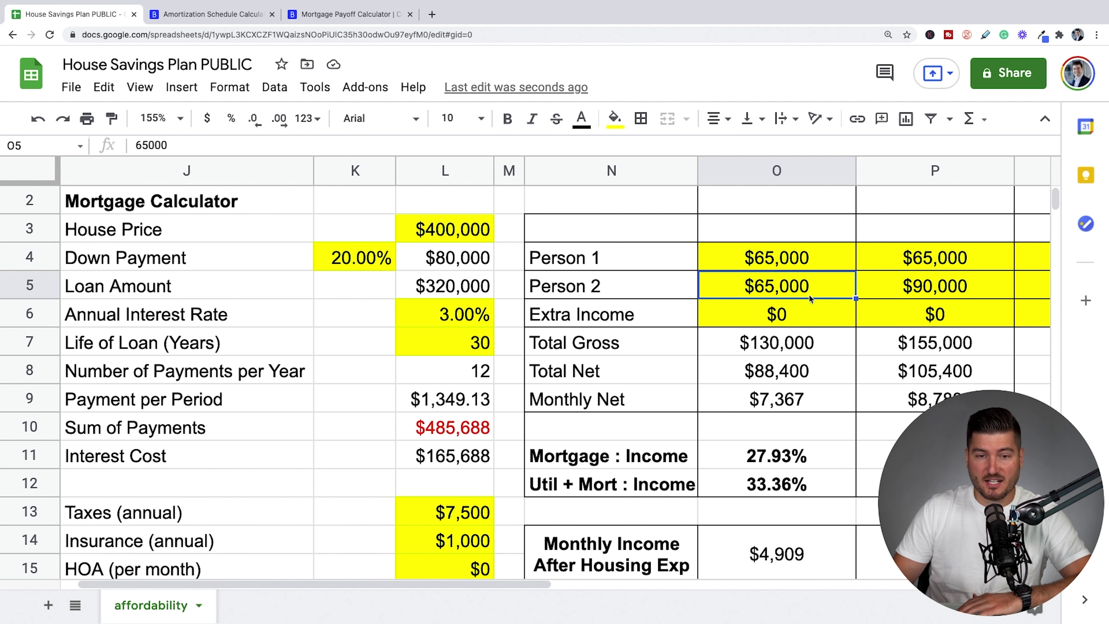
left_click(810, 308)
left_click(808, 332)
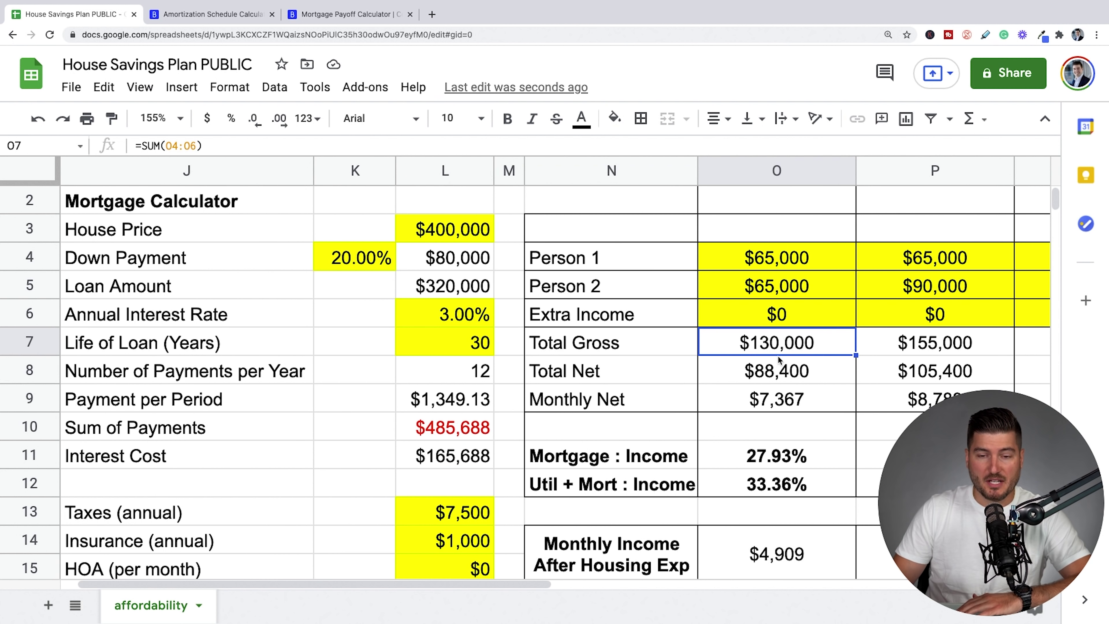
left_click(816, 377)
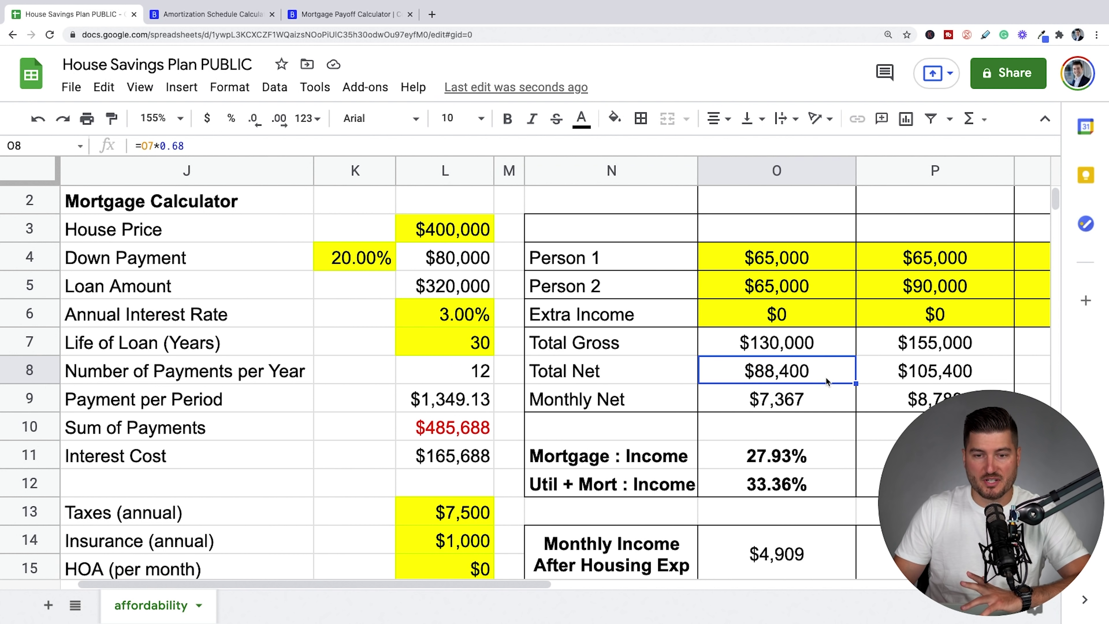
left_click(821, 405)
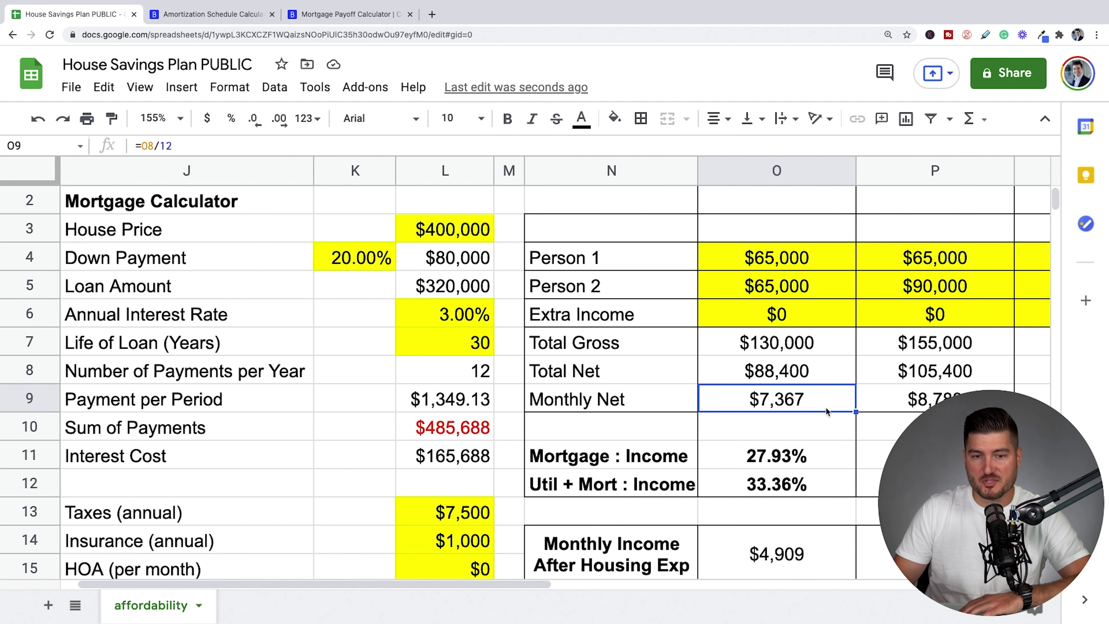
- Check the first scenario's mortgage-to-income ratio, utilities-plus-mortgage ratio and monthly income after housing expenses
left_click(815, 452)
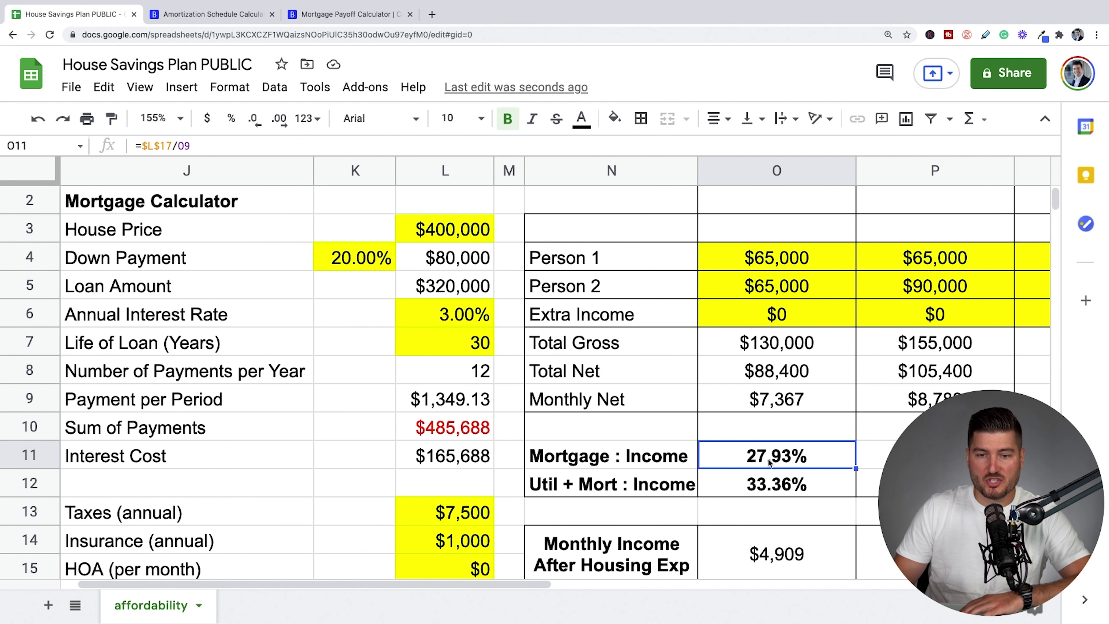
left_click(800, 484)
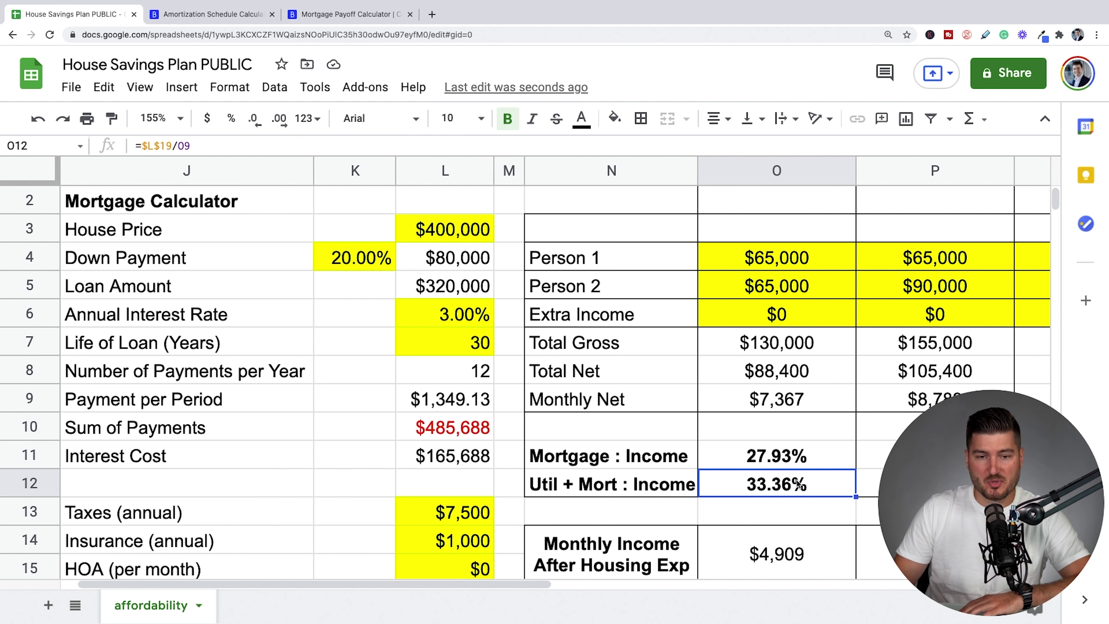
scroll(736, 497, "down", 1)
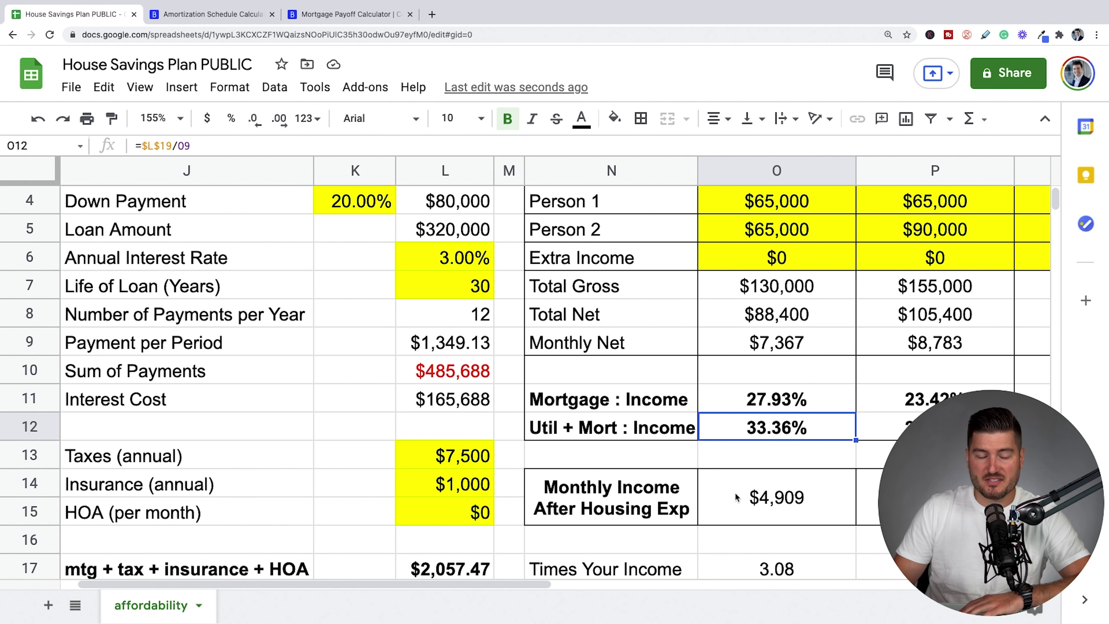
scroll(737, 497, "up", 1)
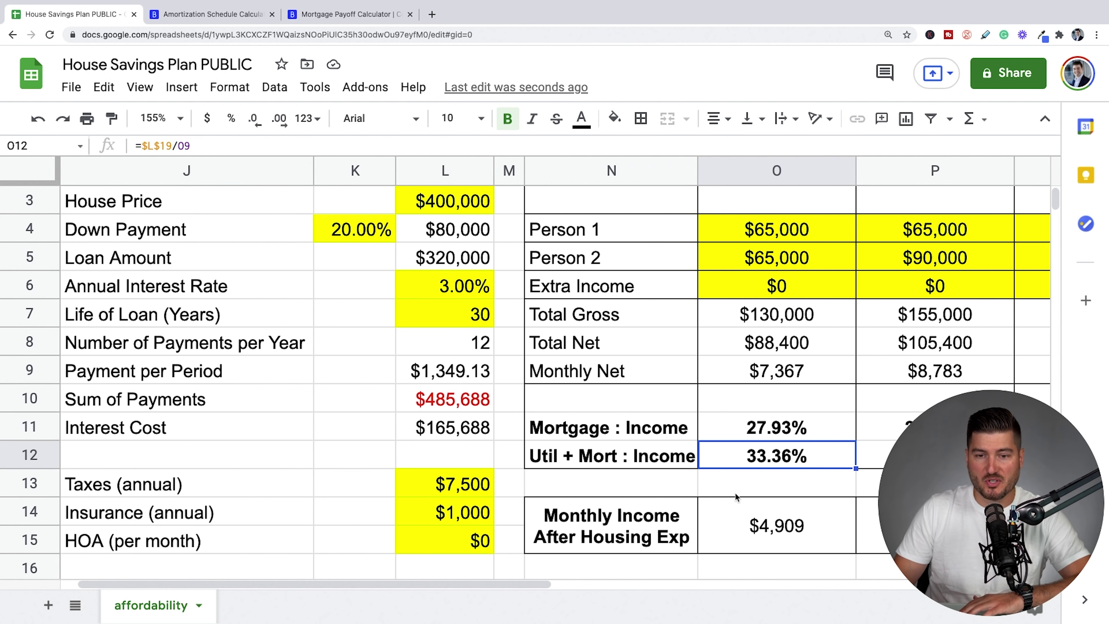
left_click(771, 505)
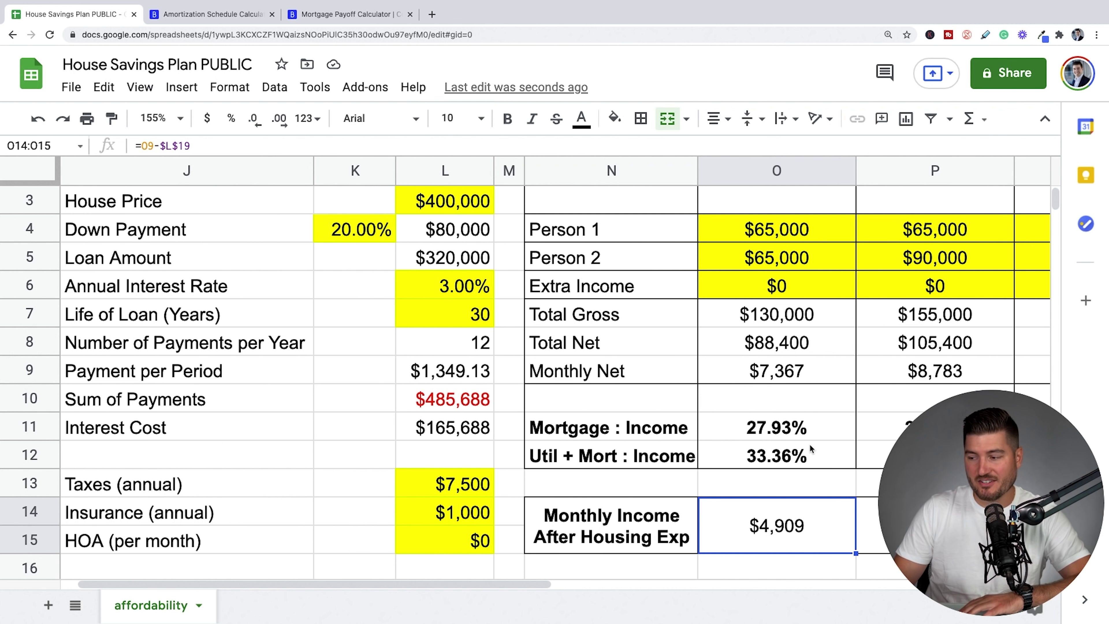
- Switch to the Bankrate amortization schedule calculator
left_click(221, 16)
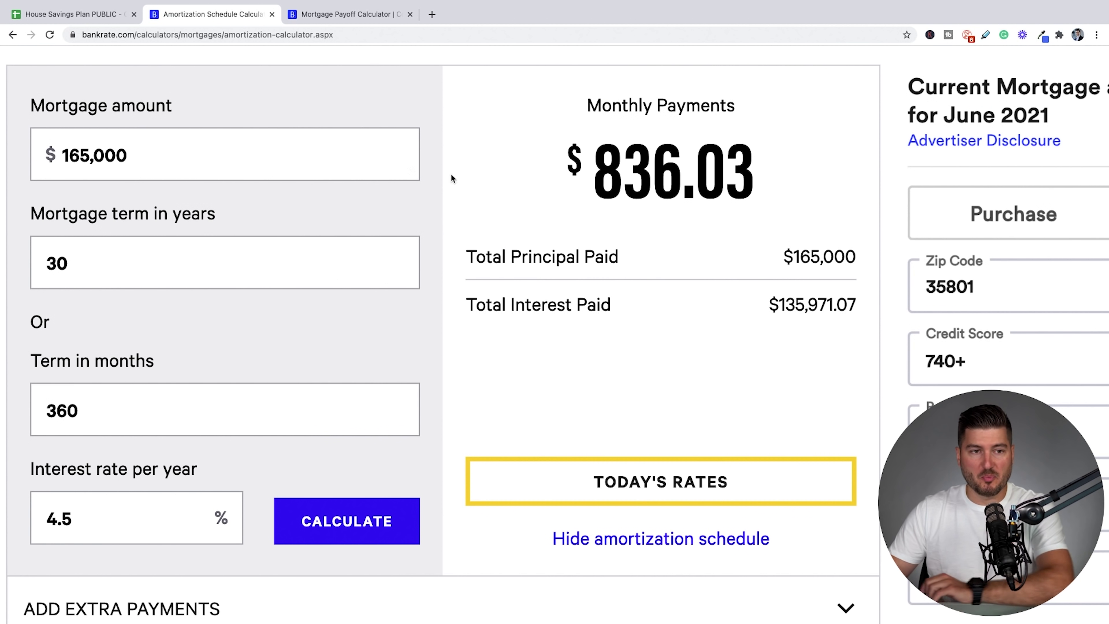
- Set the mortgage amount in the amortization calculator to $400,000
left_click(273, 150)
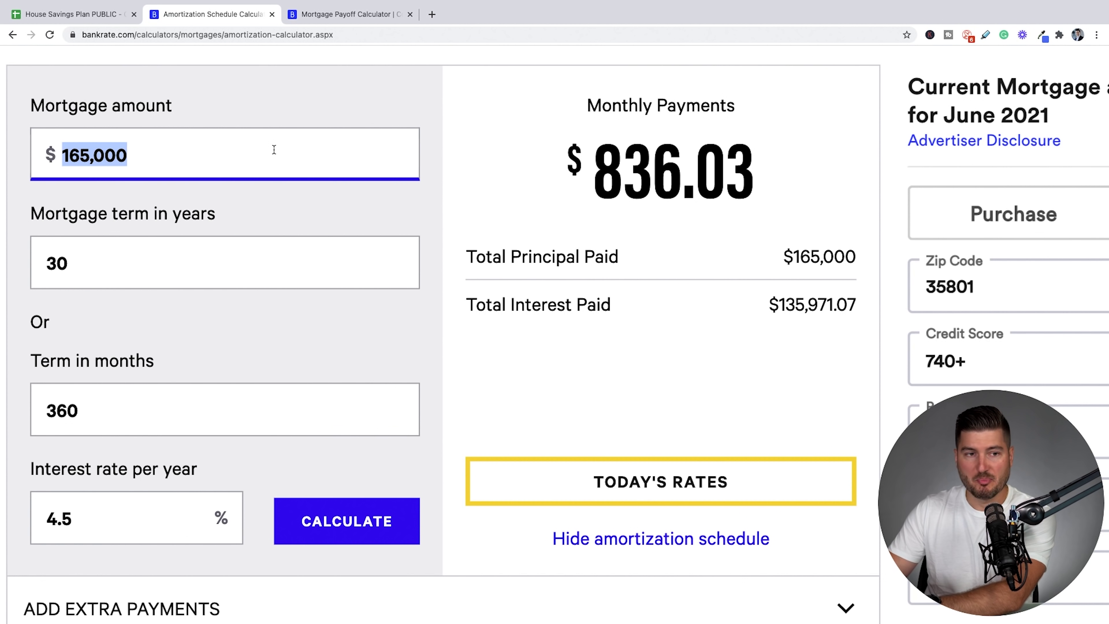
type("400,000")
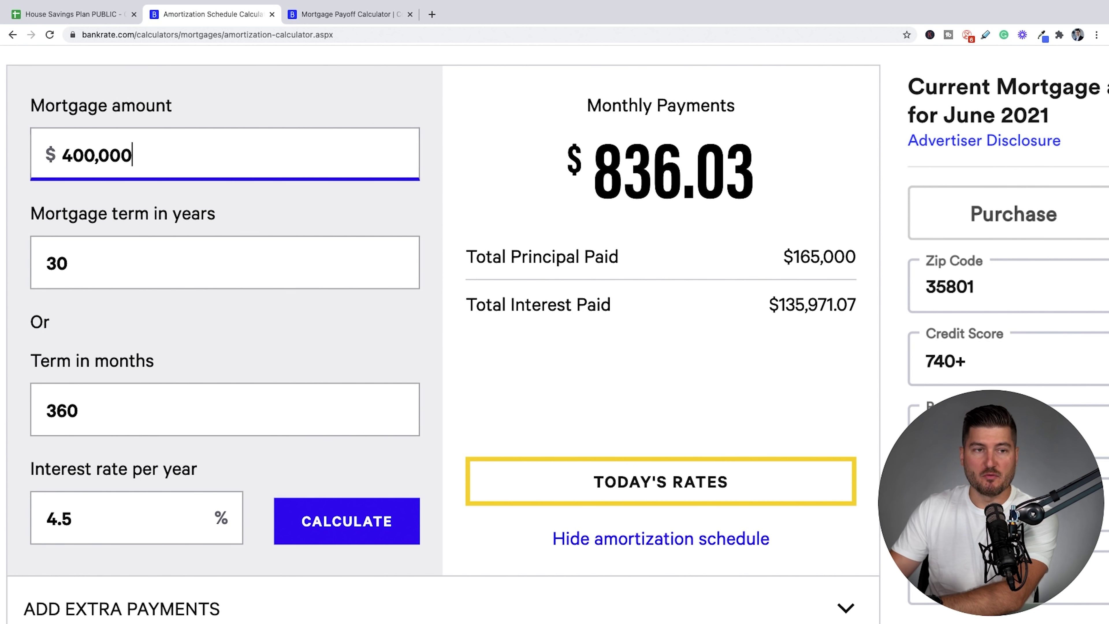
key("Tab")
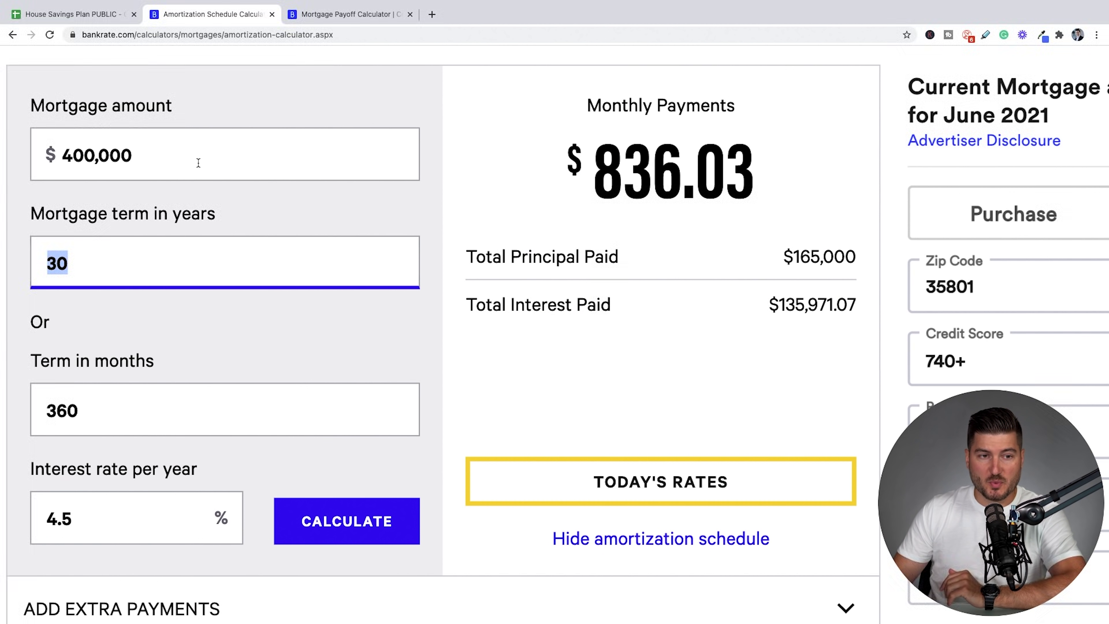
- Change the mortgage amount to $320,000 to match the loan amount in the house savings spreadsheet
left_click(212, 163)
left_click(186, 148)
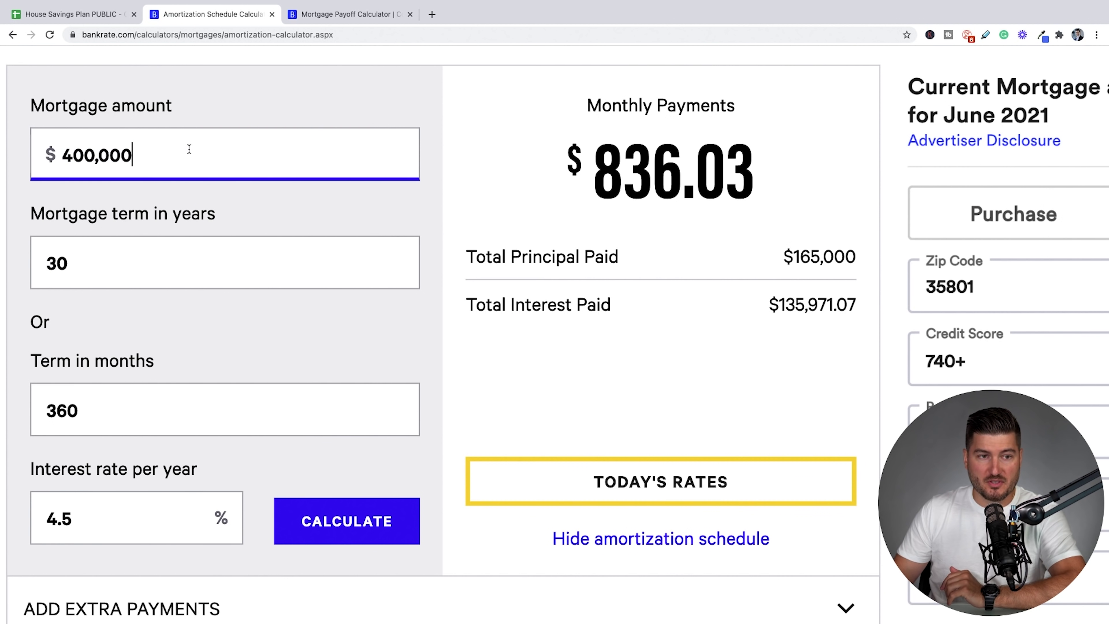
key("super+a")
type("320000")
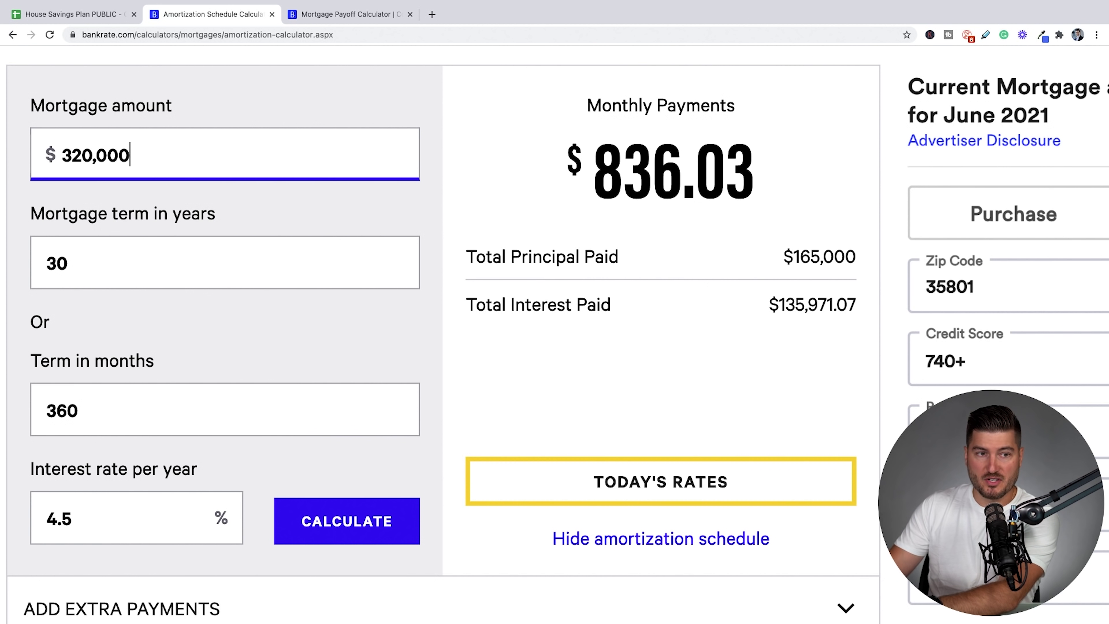
- Keep the 30-year term, set the yearly interest rate to 3% as in the house savings spreadsheet, and calculate the mortgage
left_click(194, 277)
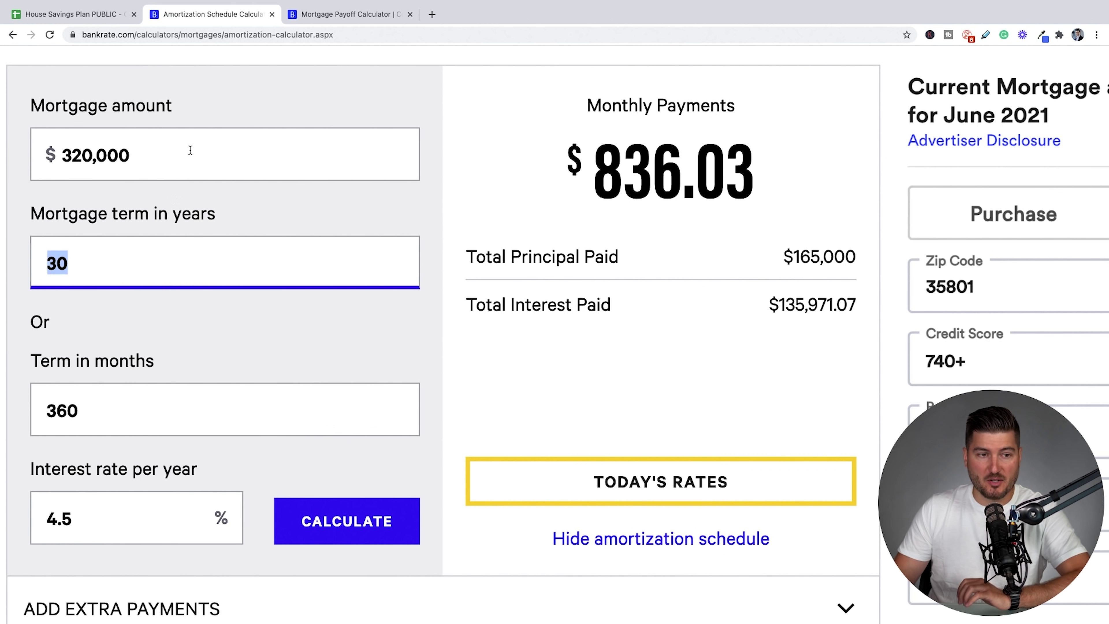
left_click(144, 252)
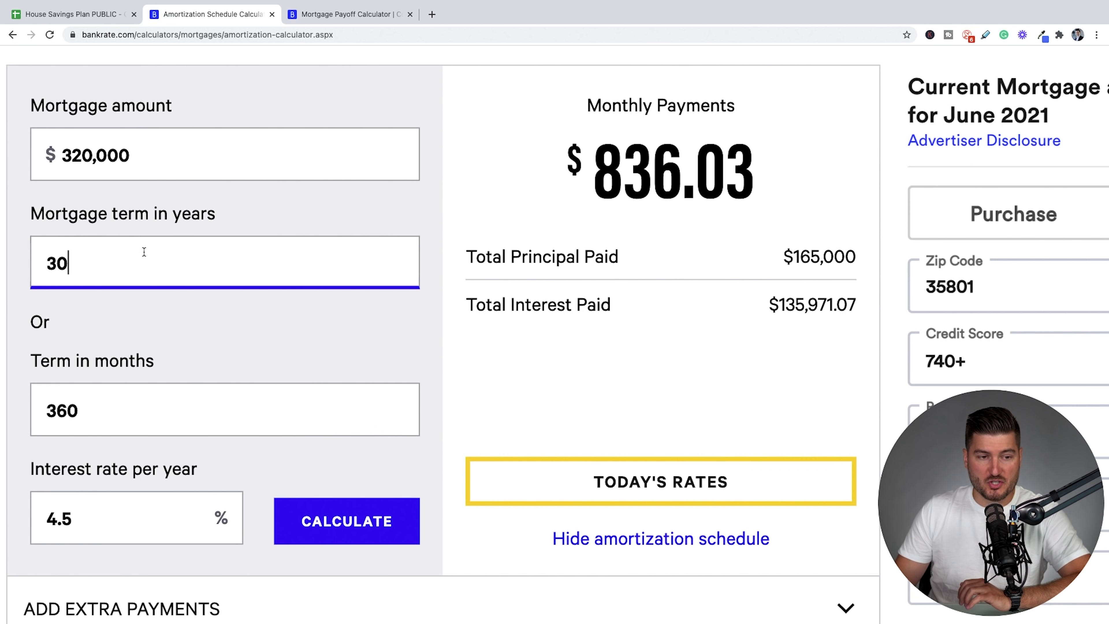
double_click(76, 405)
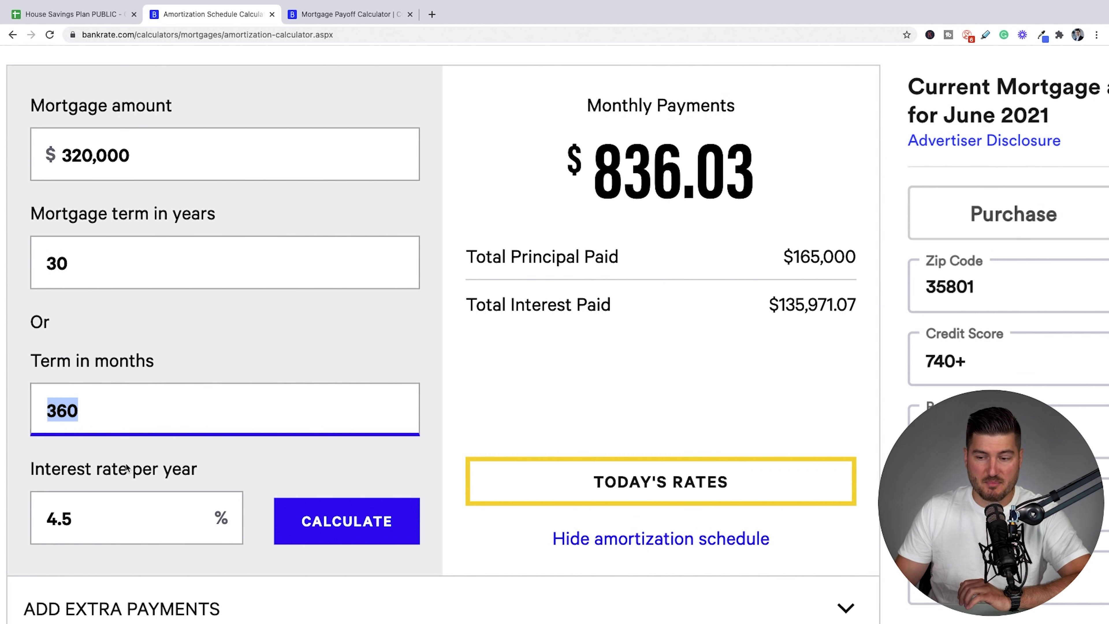
double_click(110, 515)
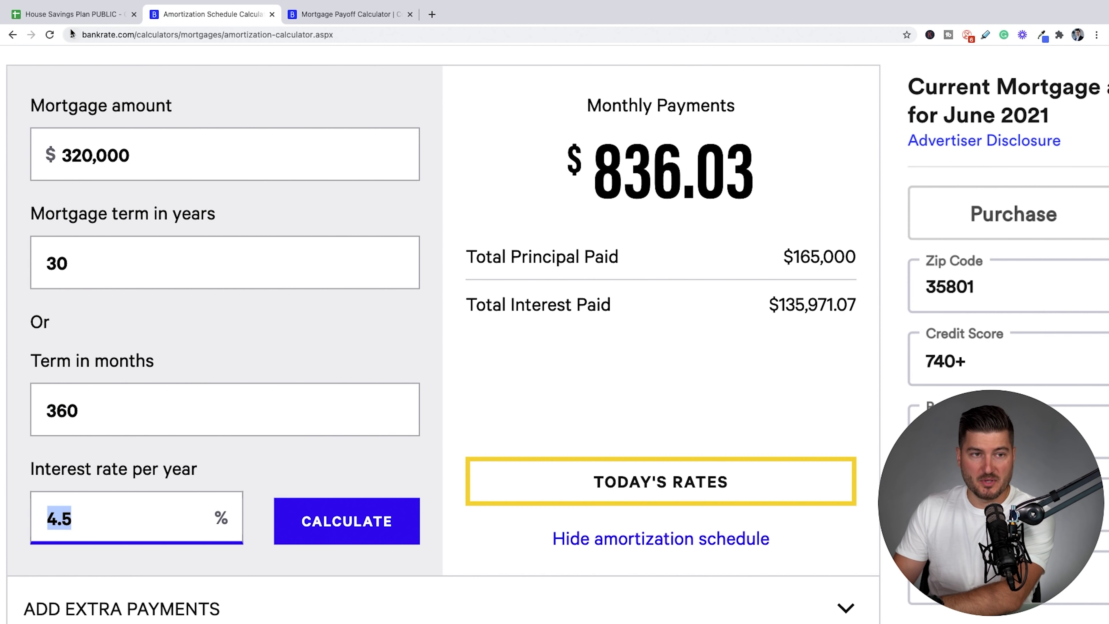
left_click(72, 13)
left_click(206, 15)
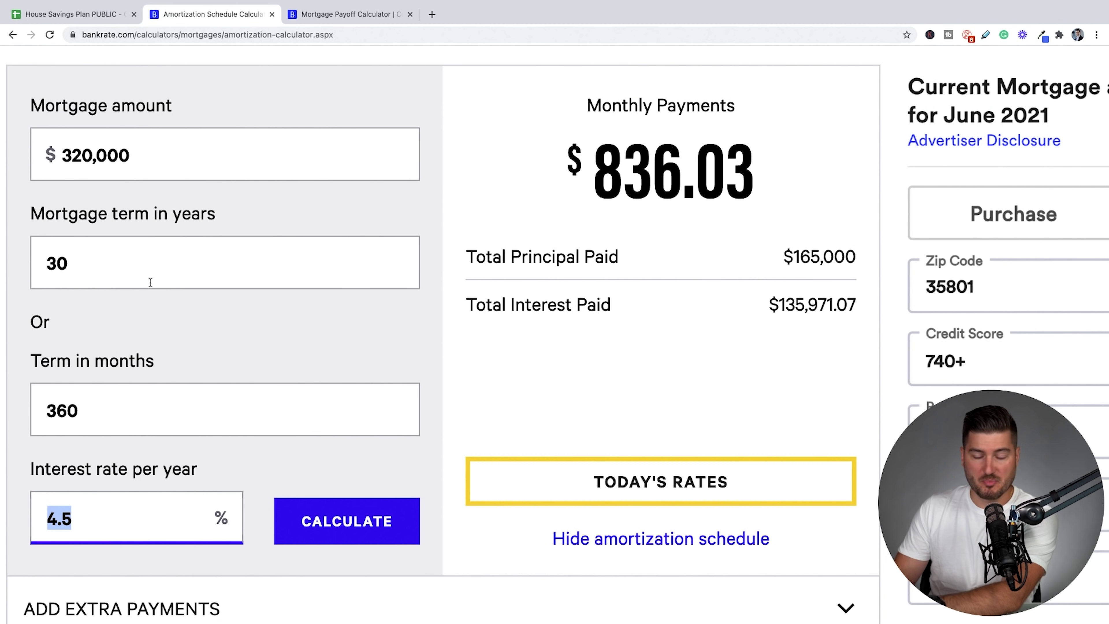
type("3")
key("Tab")
key("Return")
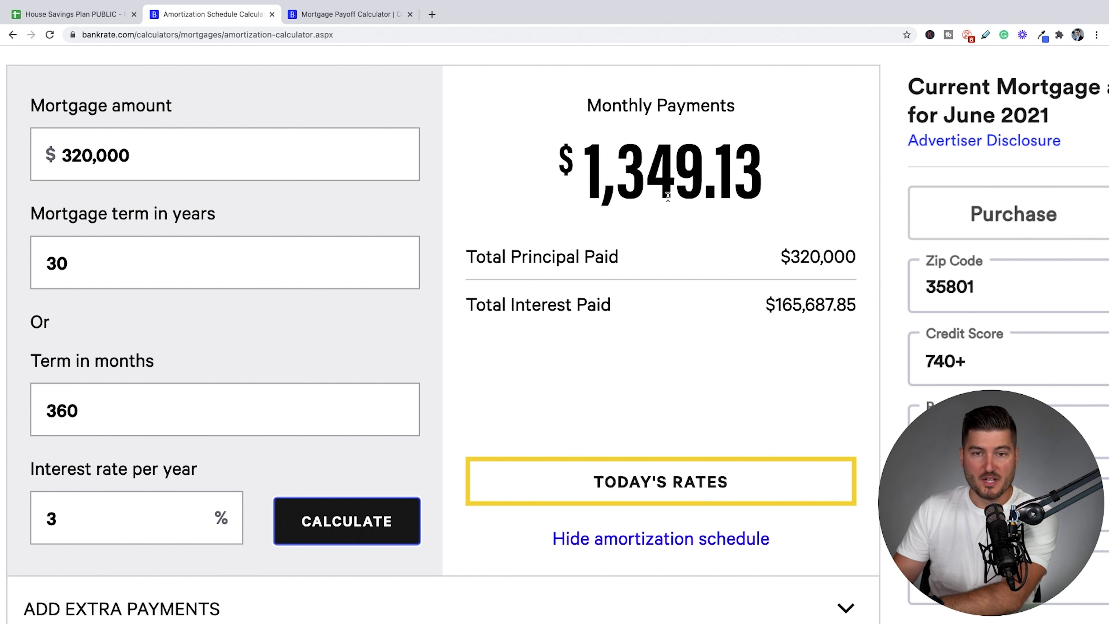
- Compare the calculated monthly payment with the spreadsheet's payment per period, and check the total interest paid
left_click_drag(587, 156, 758, 164)
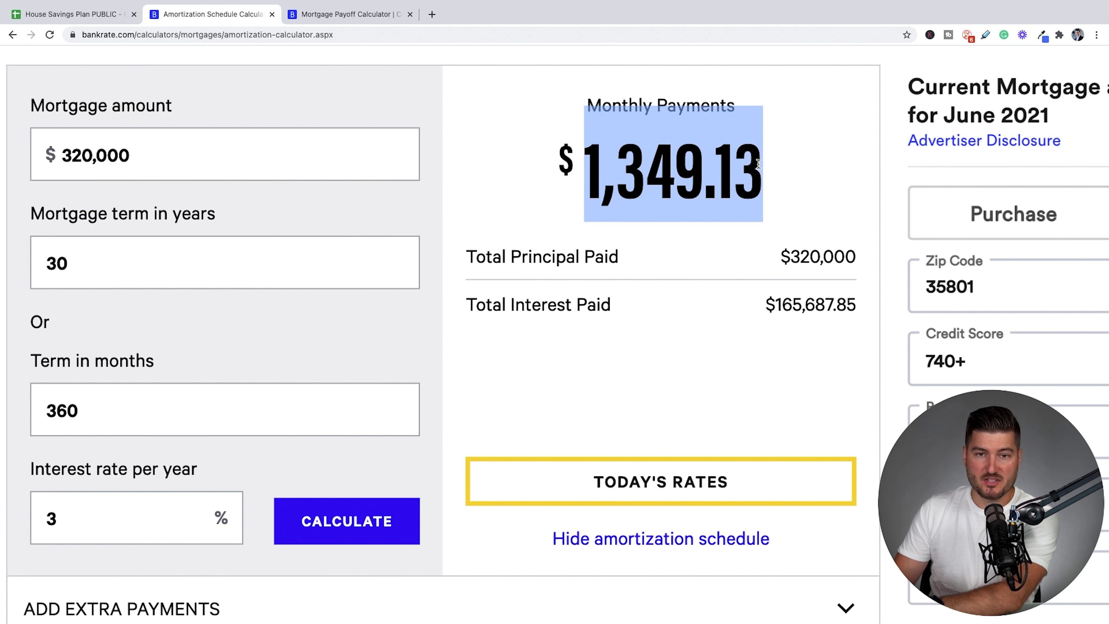
left_click(71, 14)
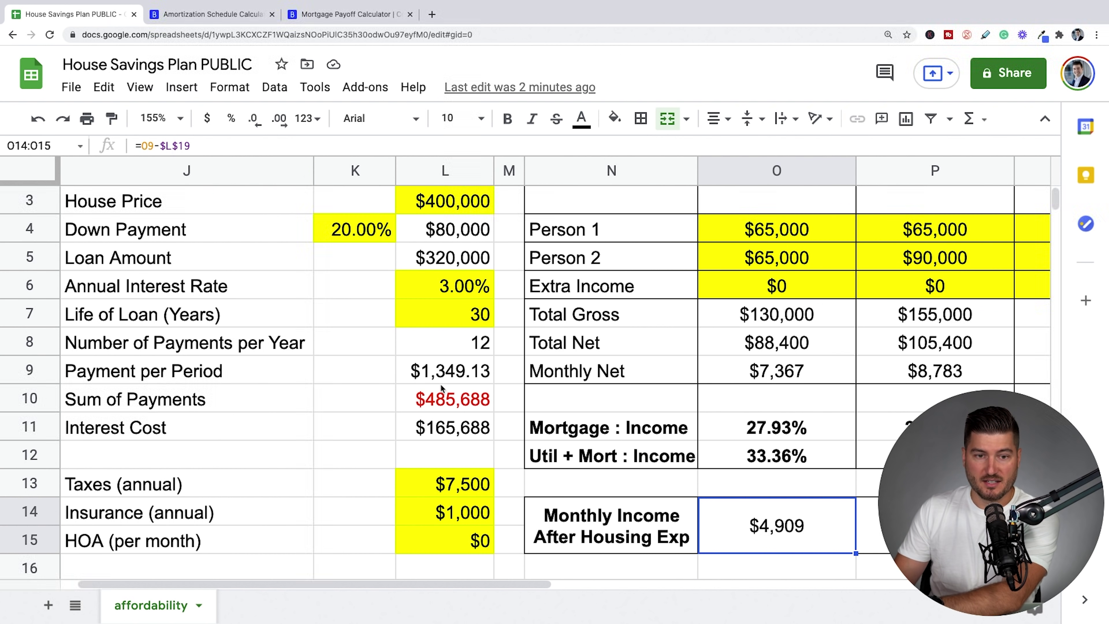
left_click(450, 372)
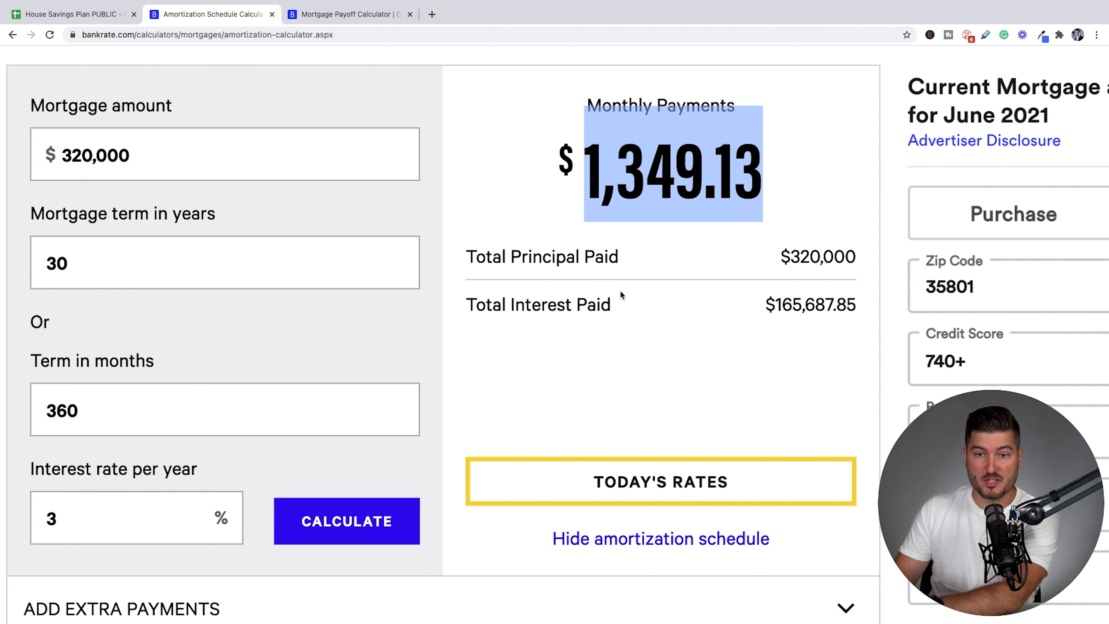
left_click(620, 292)
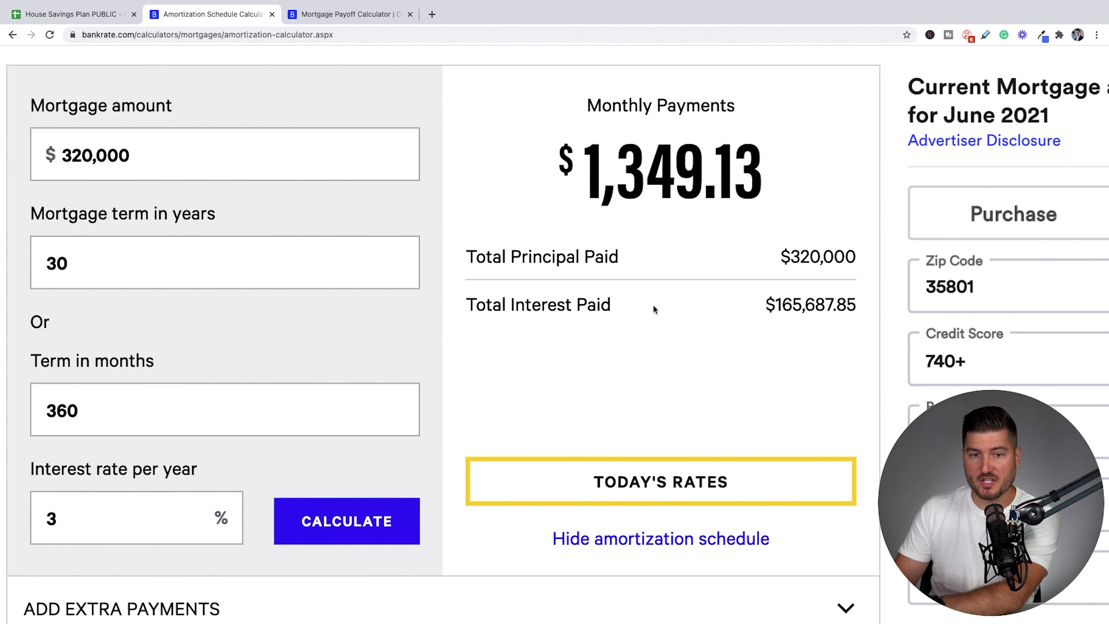
left_click_drag(773, 305, 857, 302)
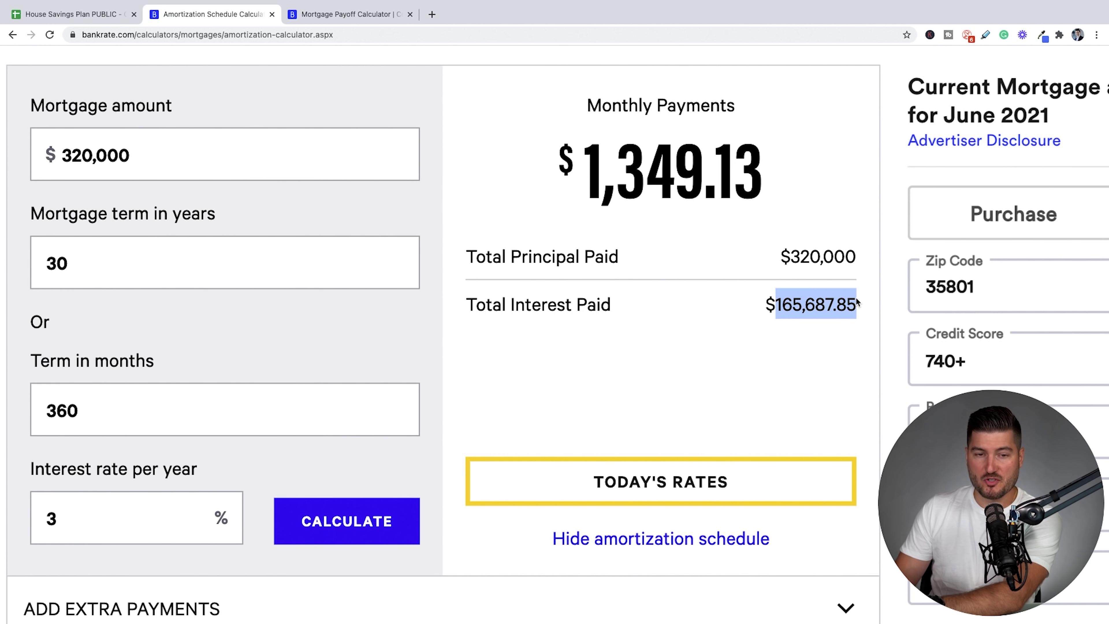
left_click(857, 301)
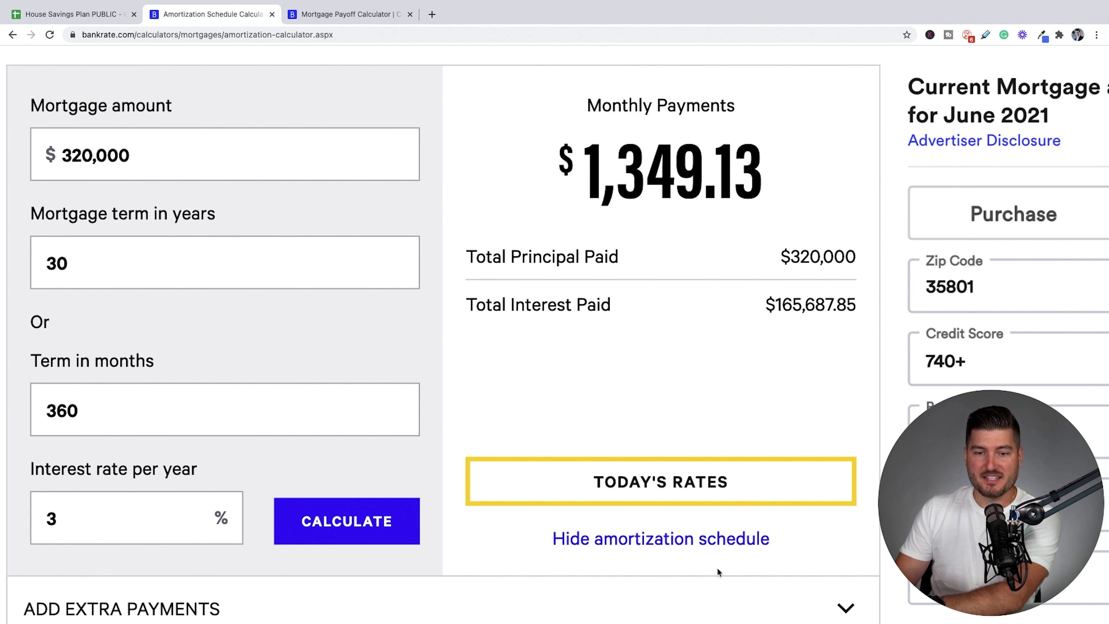
- Check the loan's estimated payoff date above the amortization schedule
scroll(881, 409, "down", 10)
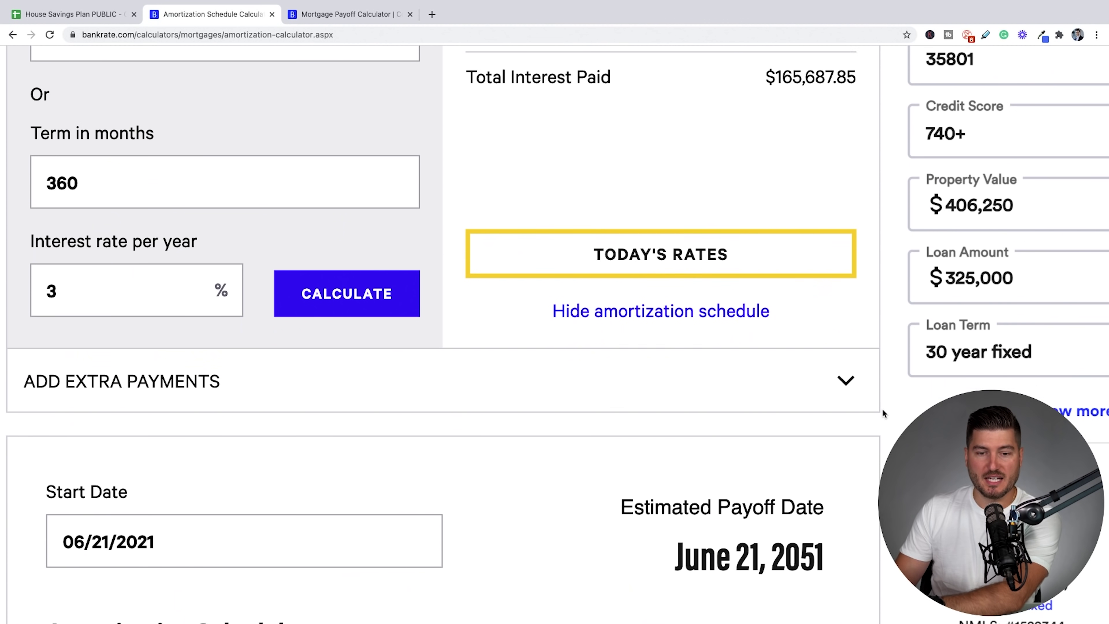
scroll(882, 408, "down", 8)
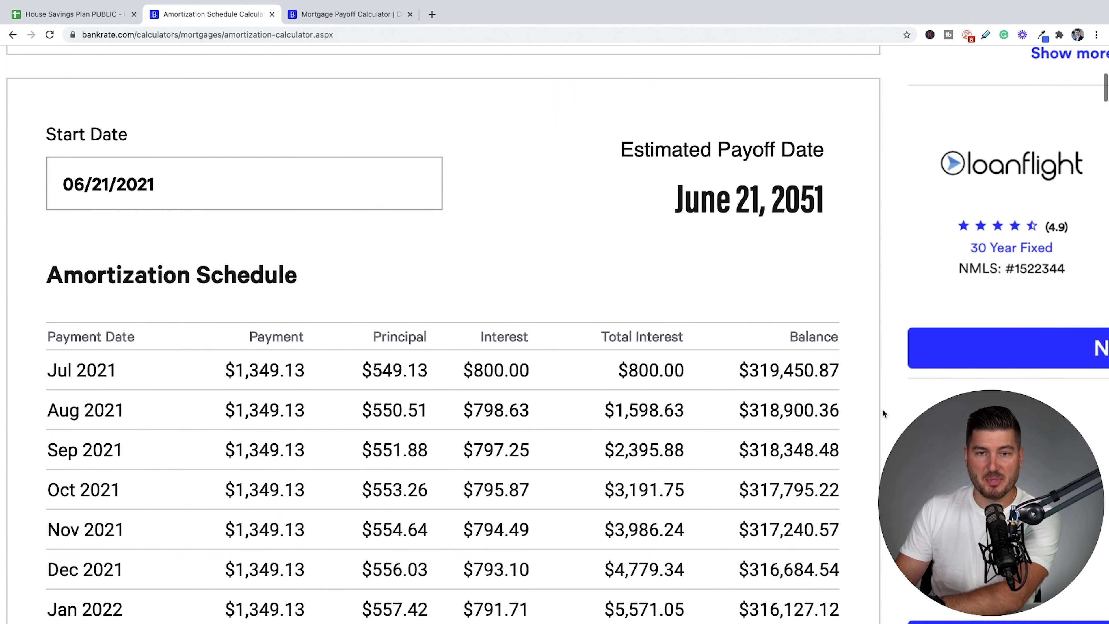
left_click_drag(676, 142, 821, 144)
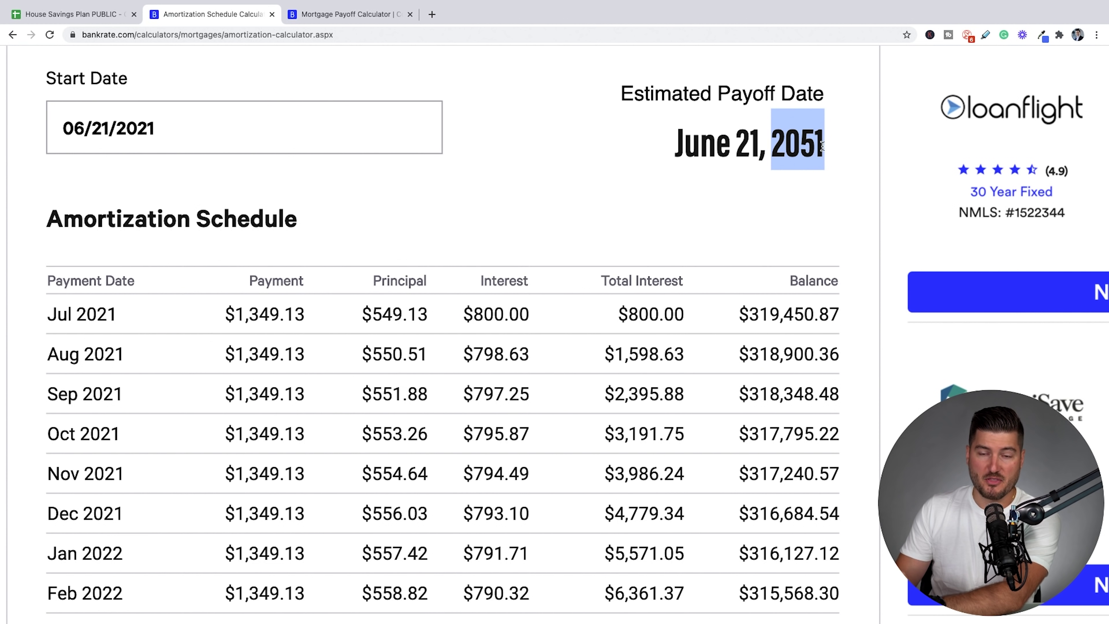
left_click(793, 137)
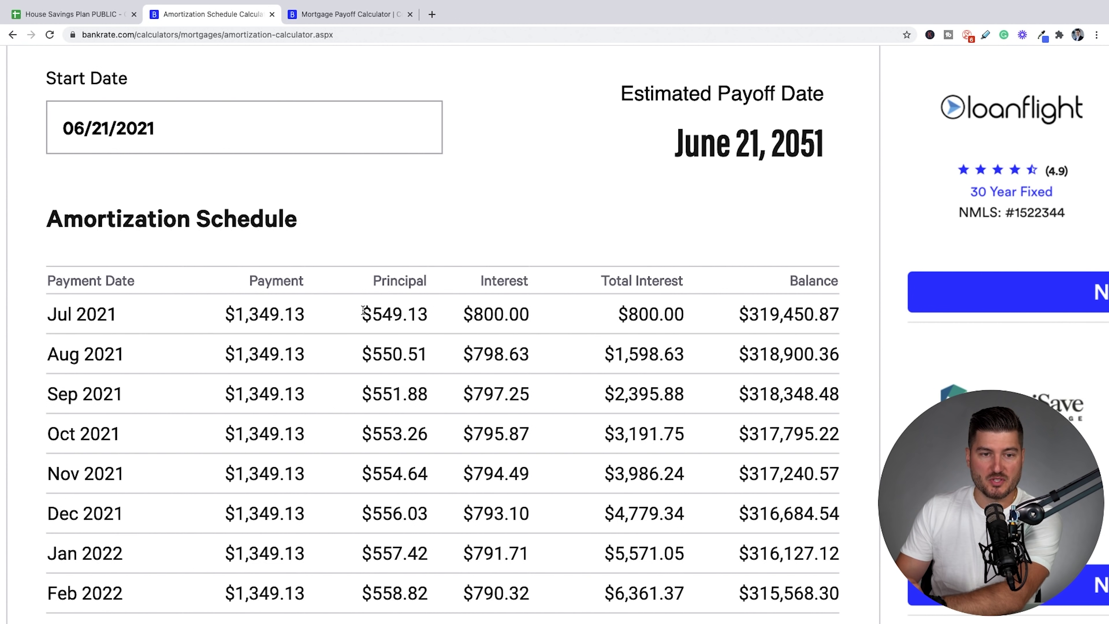
- Examine how the July 2021 payment in the amortization schedule splits into principal and interest
left_click_drag(363, 311, 433, 314)
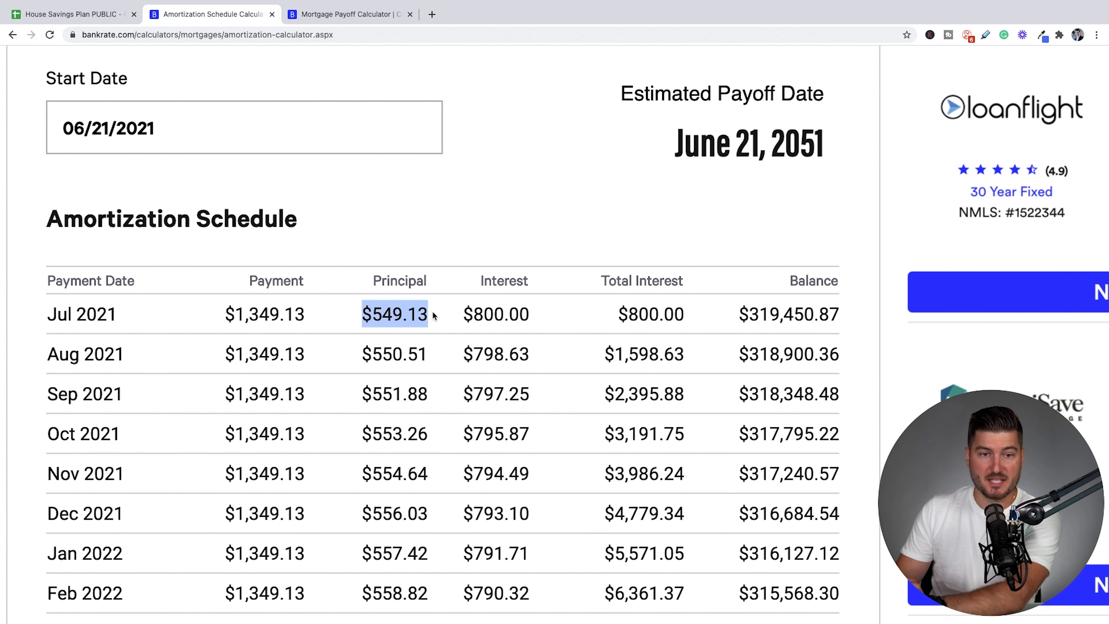
scroll(433, 312, "down", 5)
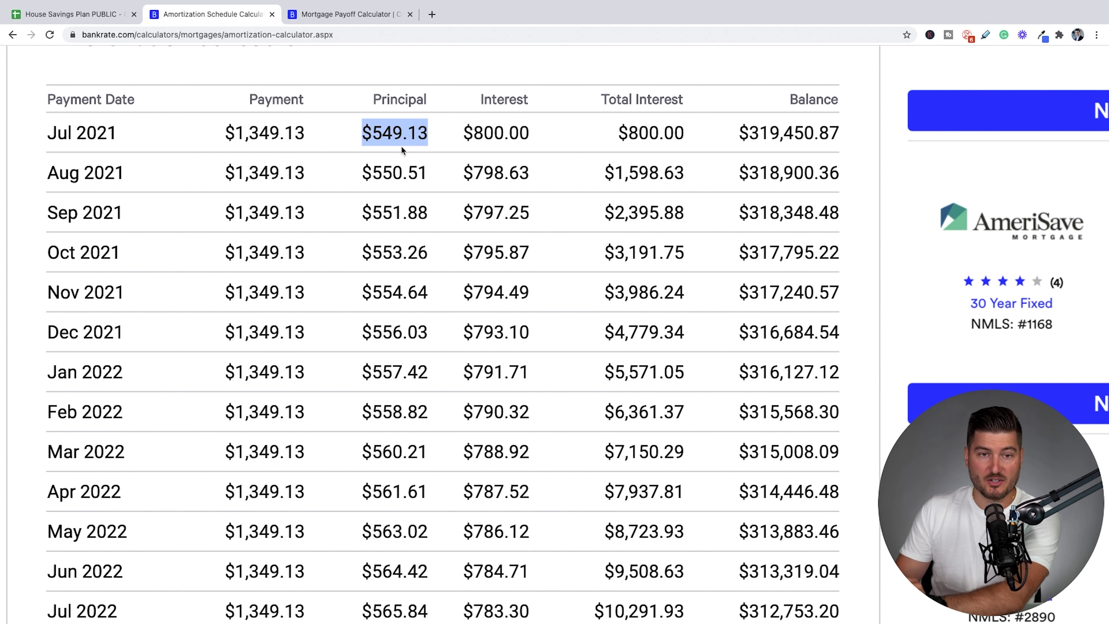
left_click_drag(466, 132, 529, 132)
left_click(526, 132)
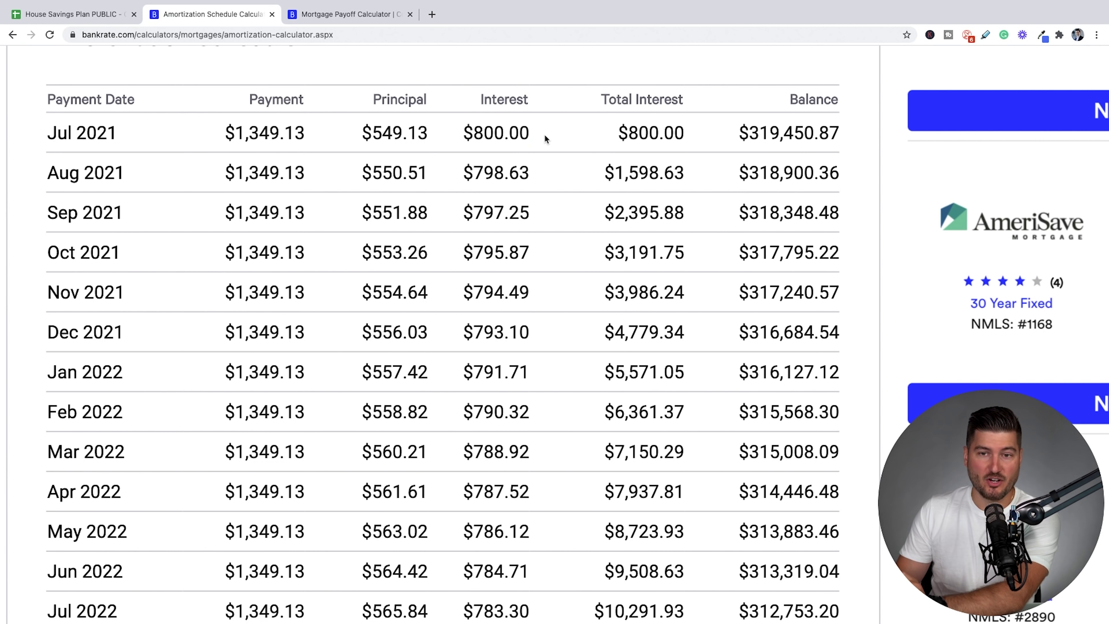
left_click_drag(465, 133, 529, 132)
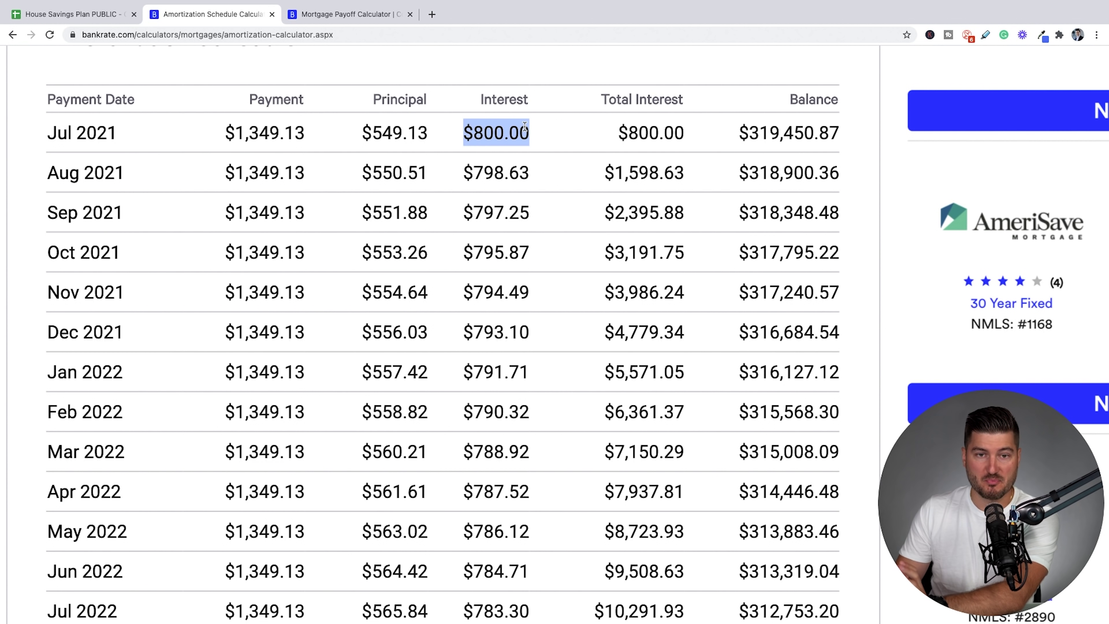
left_click(525, 128)
left_click_drag(225, 132, 283, 128)
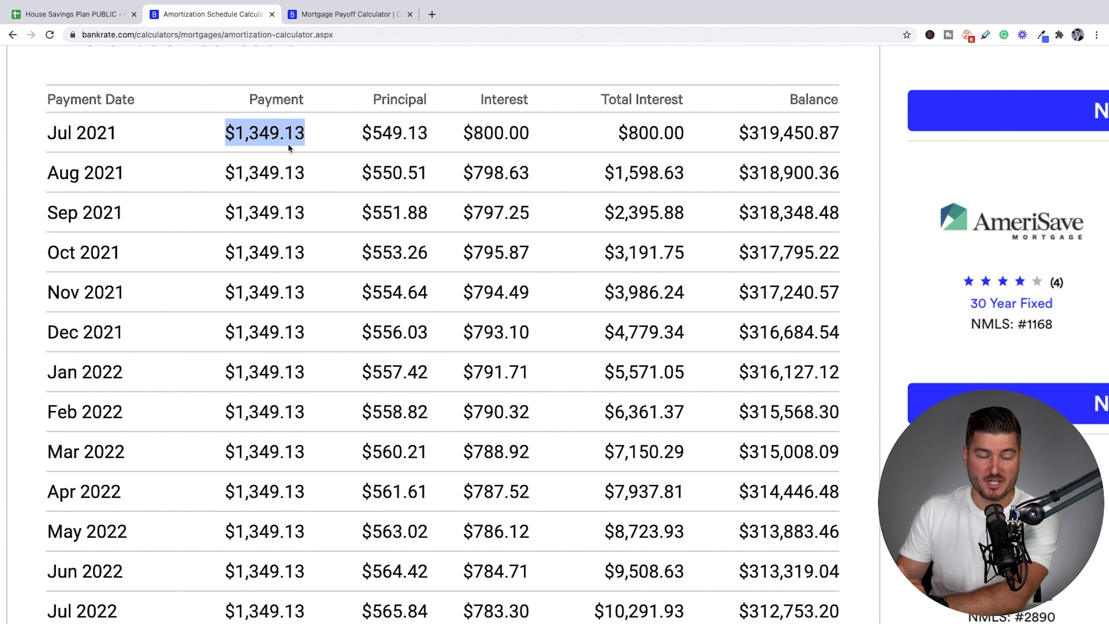
left_click(393, 172)
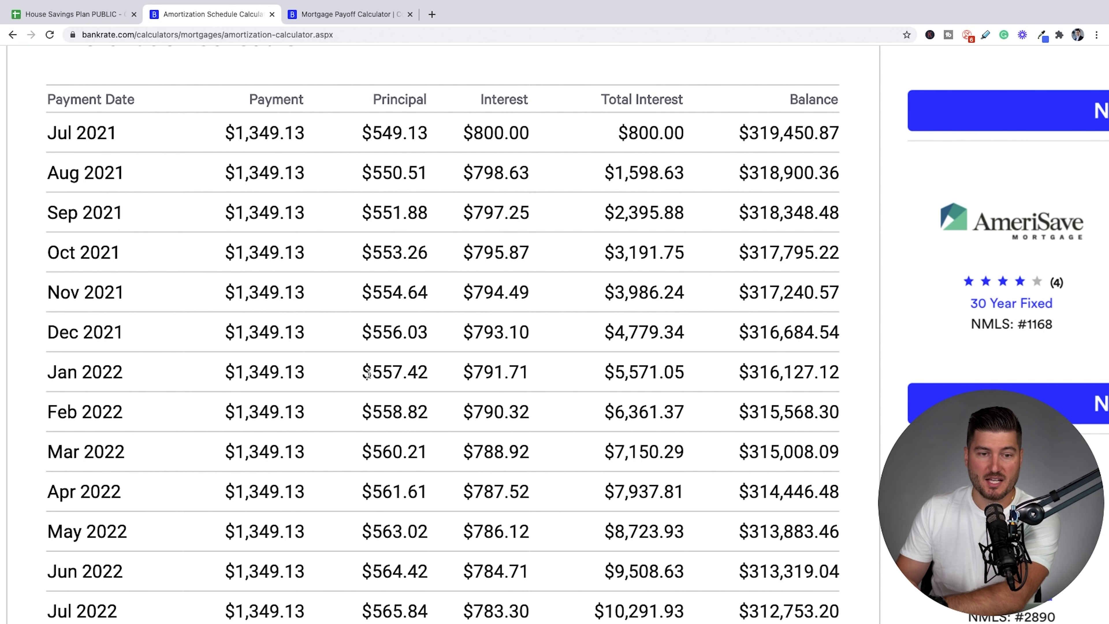
- Check the January 2022 principal and interest portions and the December 2021 remaining balance in the schedule
left_click_drag(373, 374, 529, 372)
left_click(569, 366)
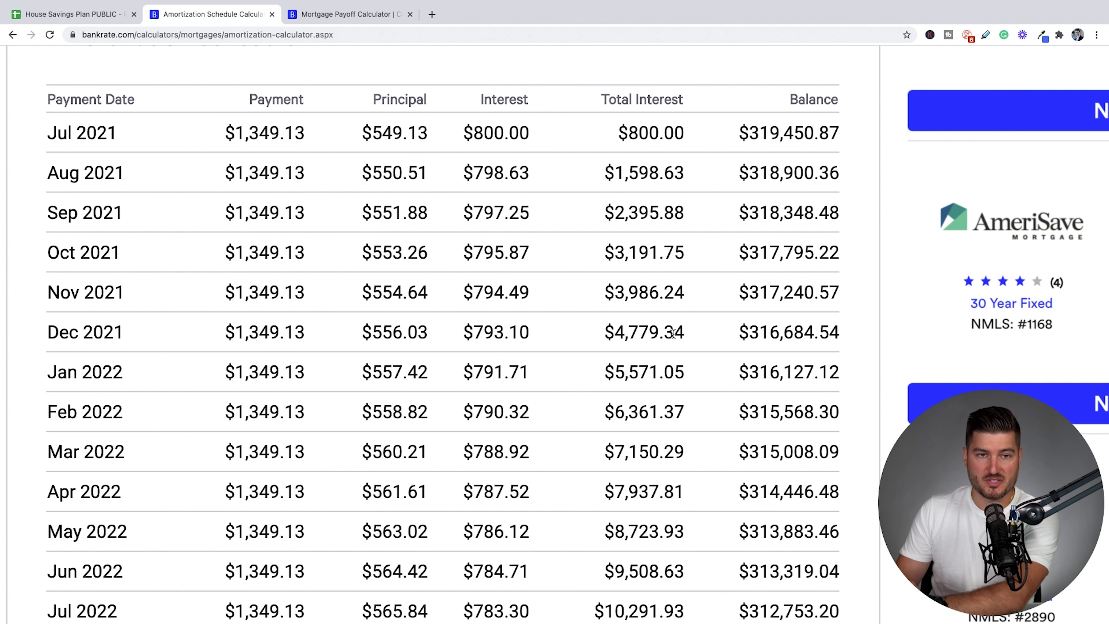
scroll(673, 337, "down", 1)
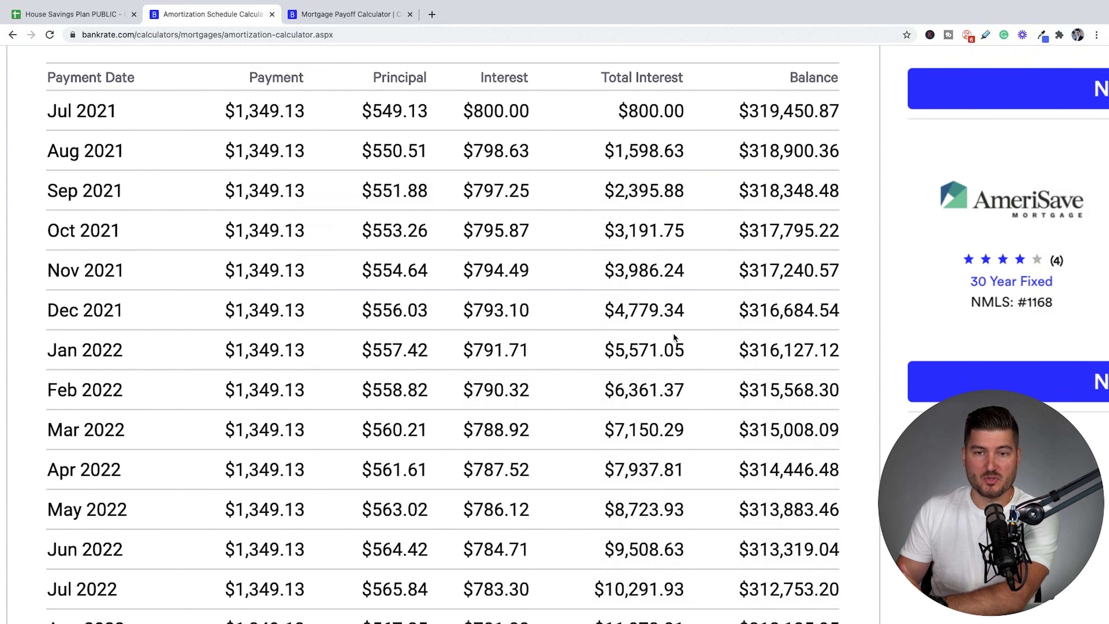
left_click_drag(749, 308, 837, 305)
left_click(837, 306)
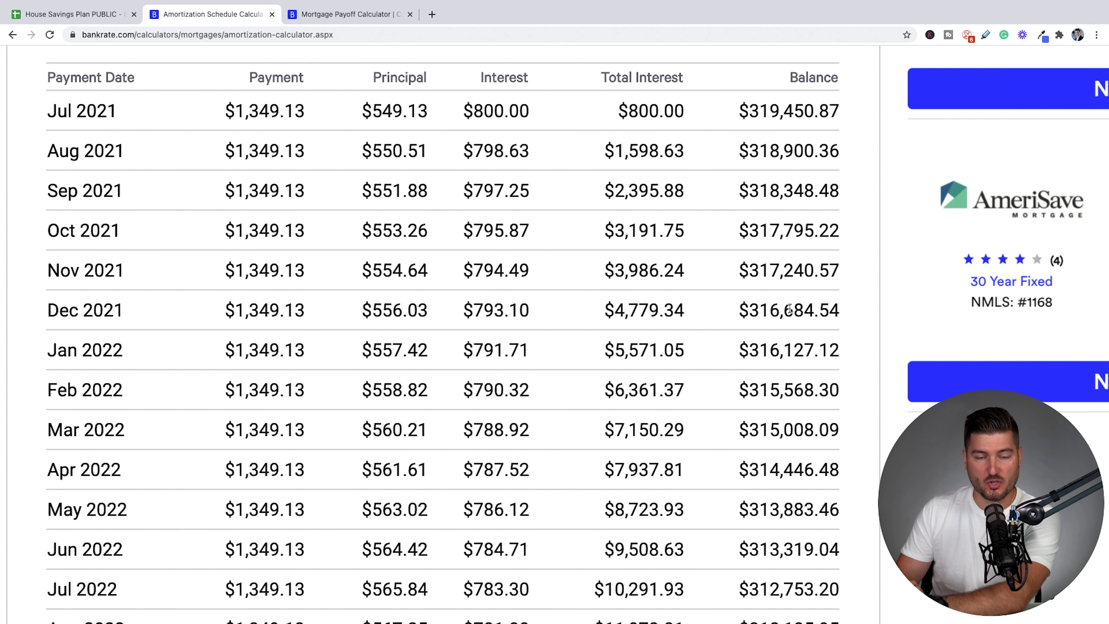
scroll(790, 309, "down", 1)
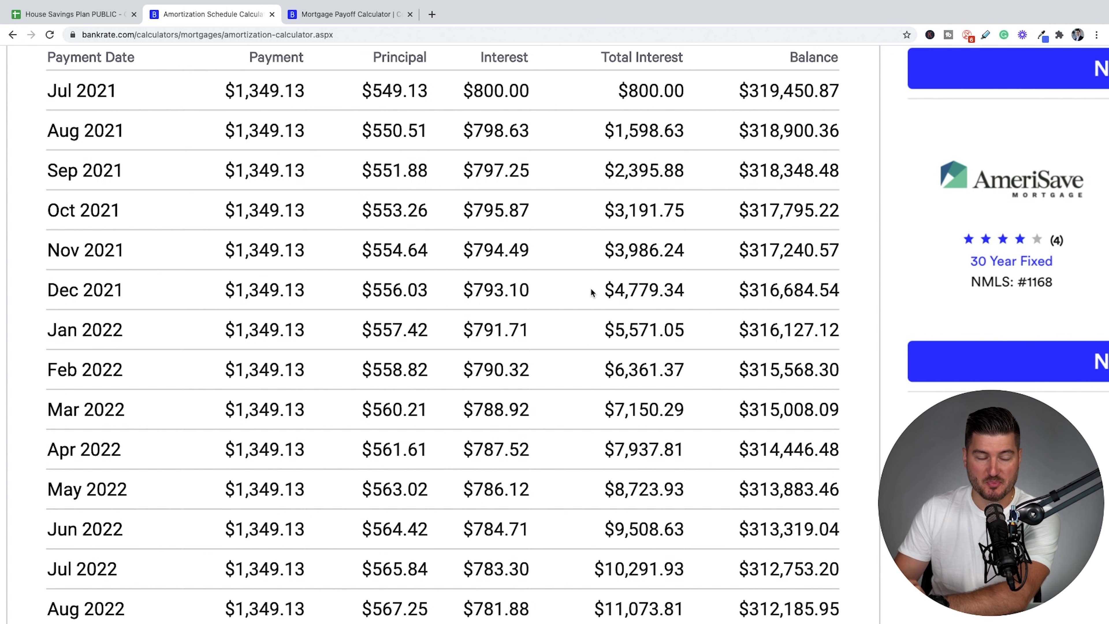
scroll(589, 288, "up", 1)
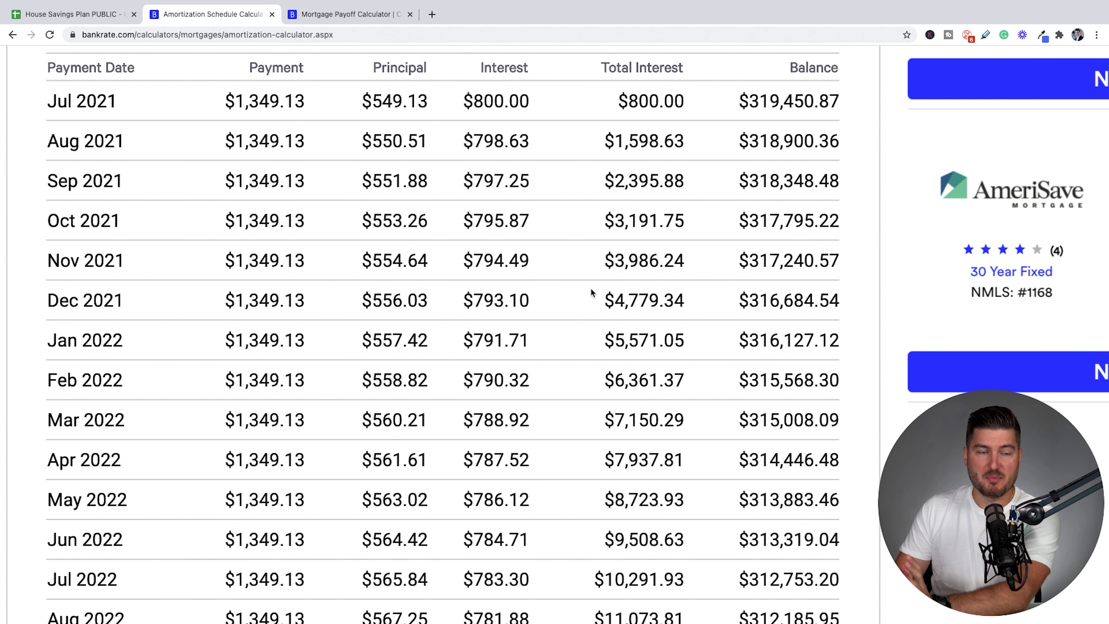
scroll(589, 288, "down", 2)
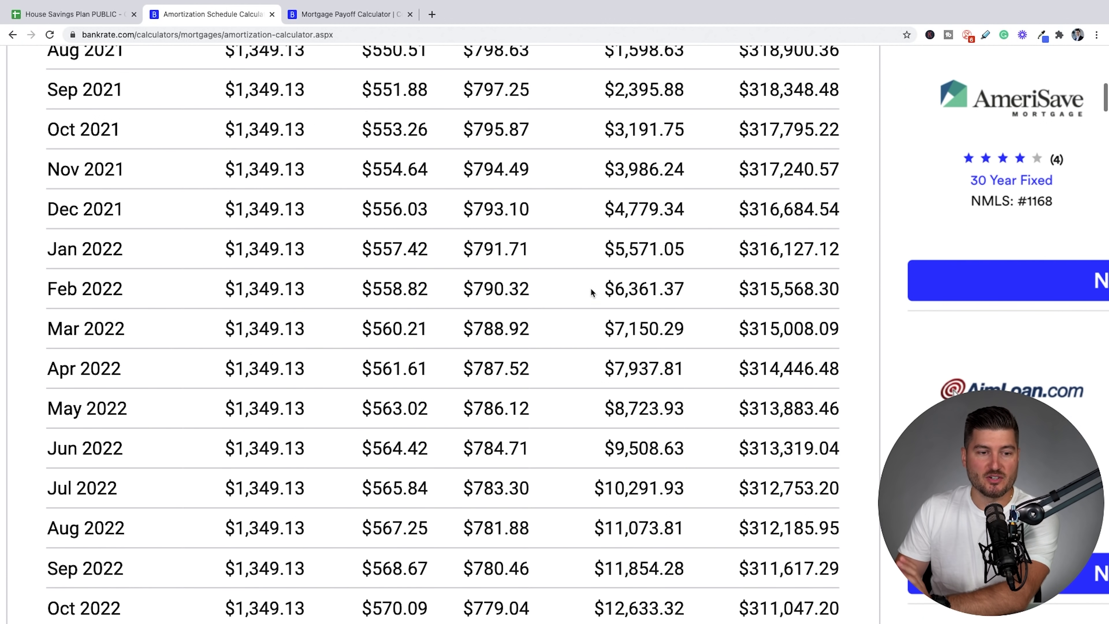
scroll(590, 288, "up", 3)
- Starting from the July 2021 payment, go about ten years ahead to June 2031 and check its principal, interest and remaining balance
left_click_drag(50, 141, 161, 142)
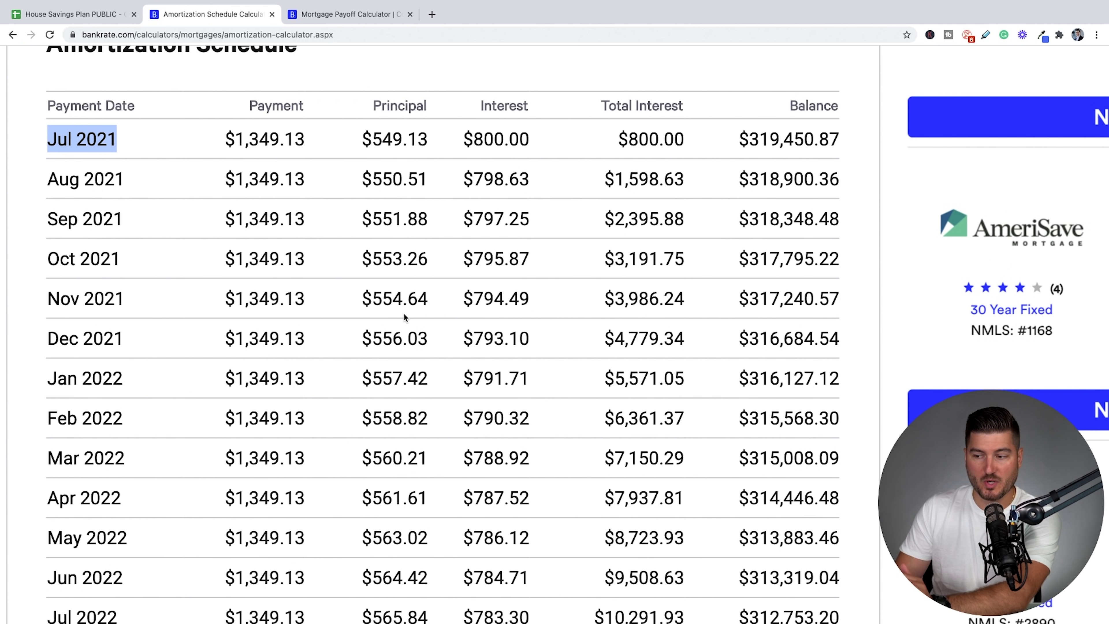
scroll(403, 312, "down", 20)
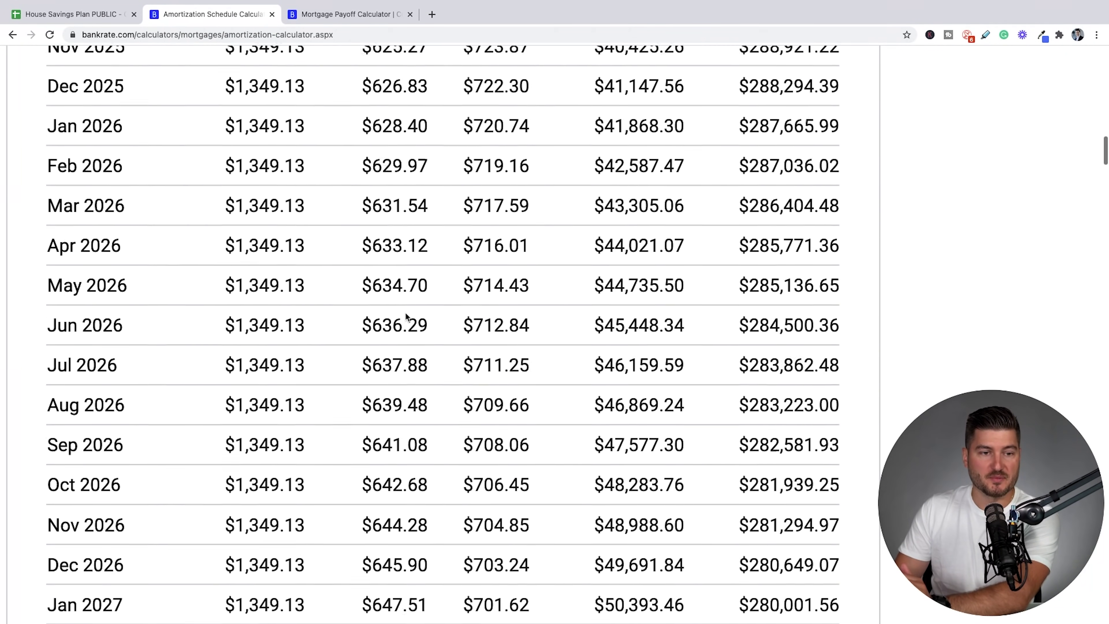
scroll(404, 312, "down", 20)
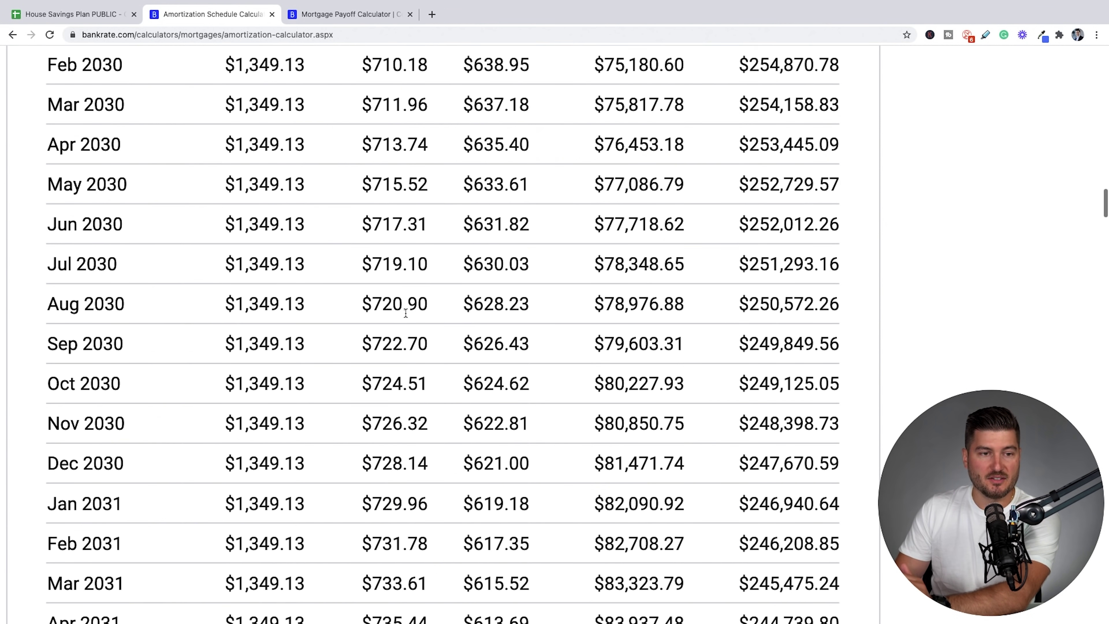
scroll(405, 312, "down", 10)
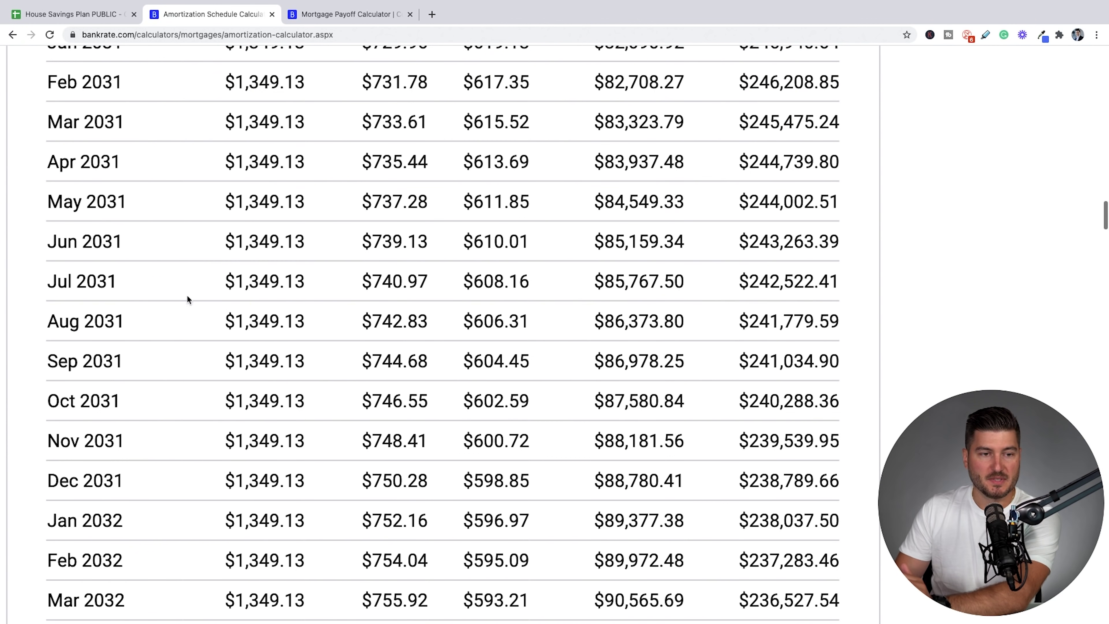
left_click_drag(46, 282, 527, 271)
left_click(367, 276)
scroll(361, 276, "up", 1)
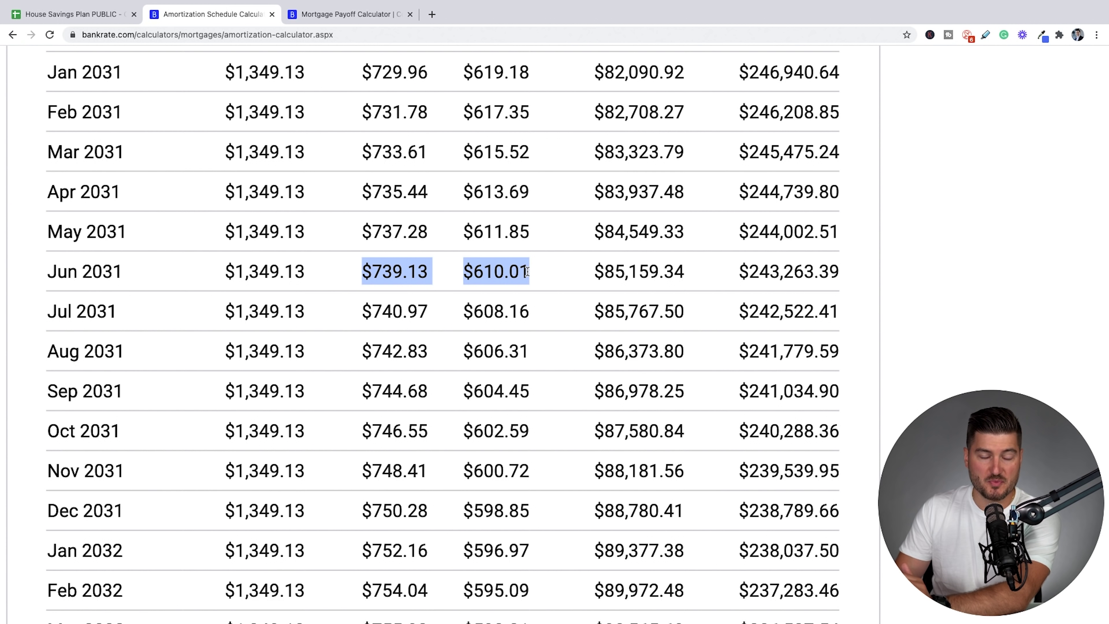
left_click_drag(741, 271, 835, 272)
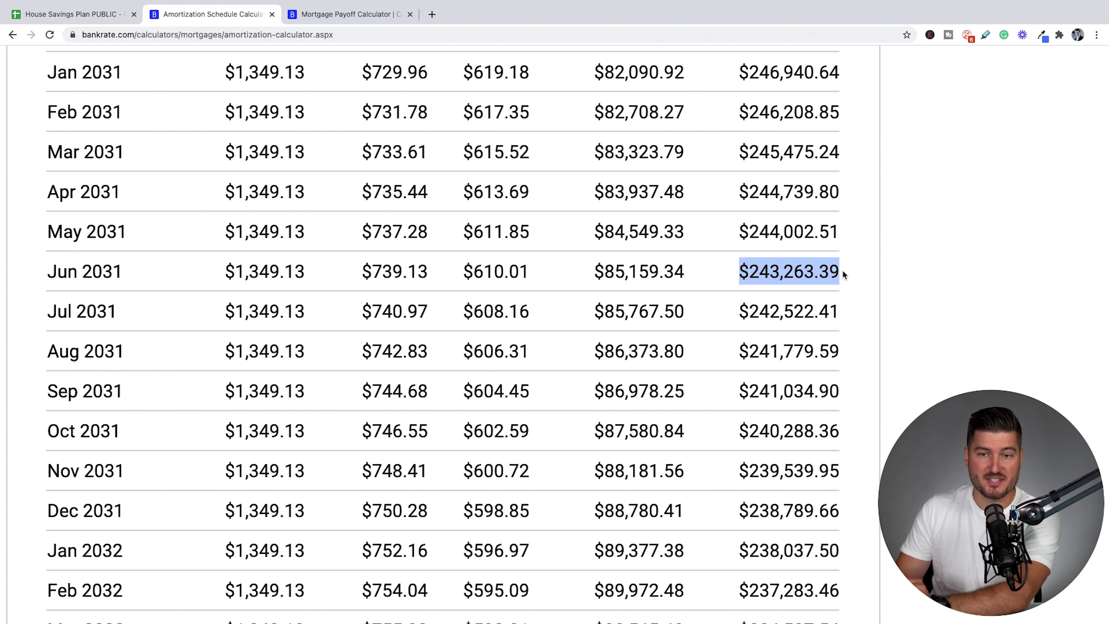
left_click(842, 272)
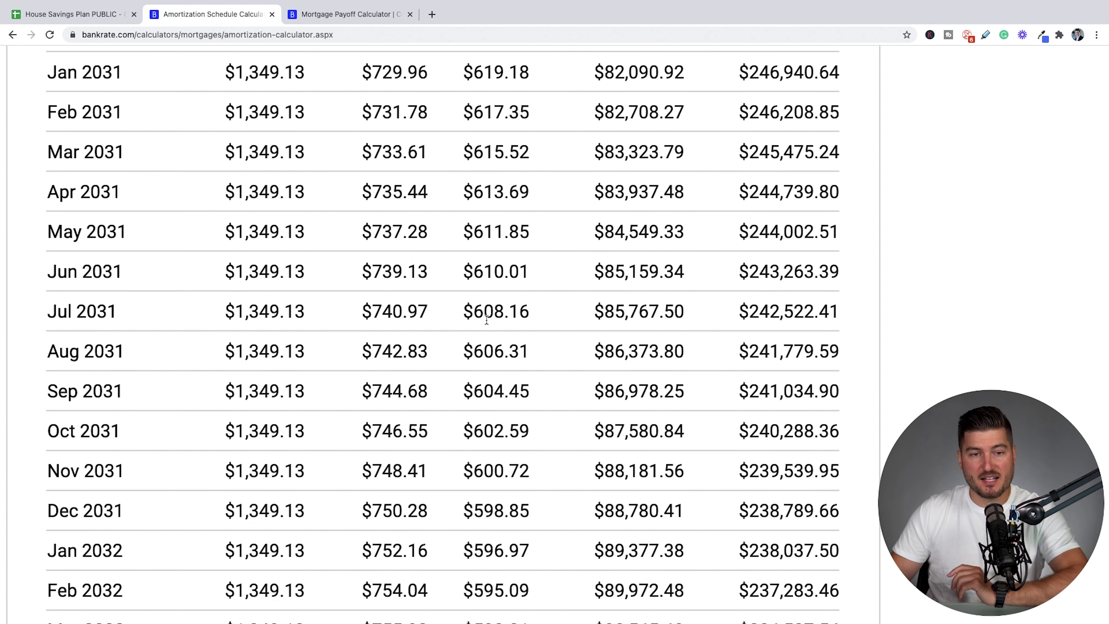
- Go ten years ahead from July 2031 to the July 2041 payment and check its principal and interest portions
scroll(486, 319, "down", 1)
scroll(486, 319, "down", 20)
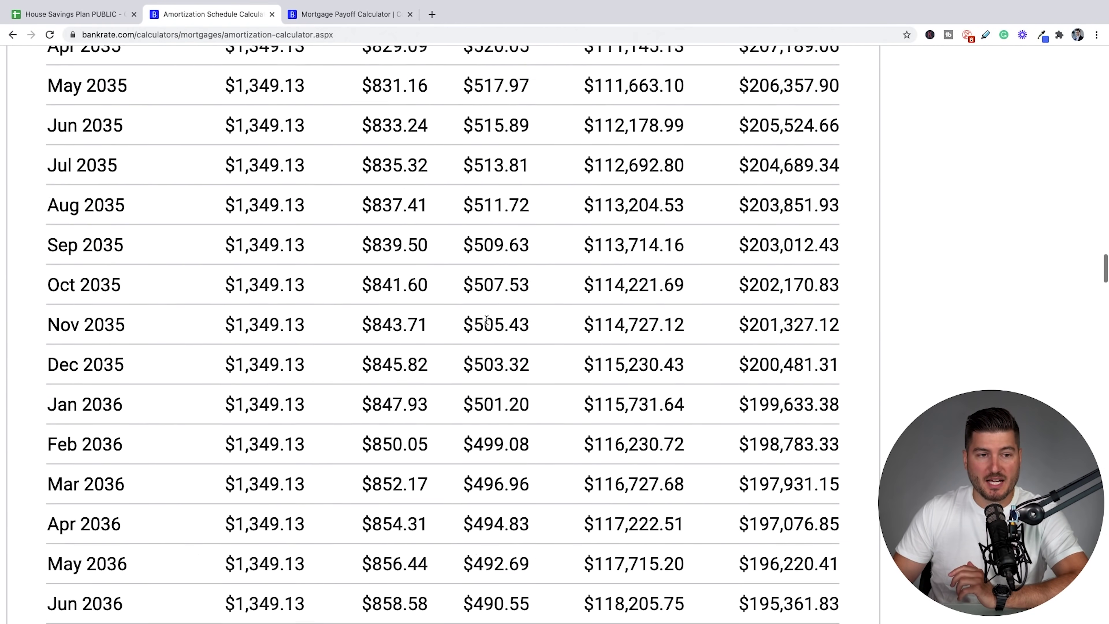
scroll(486, 320, "down", 20)
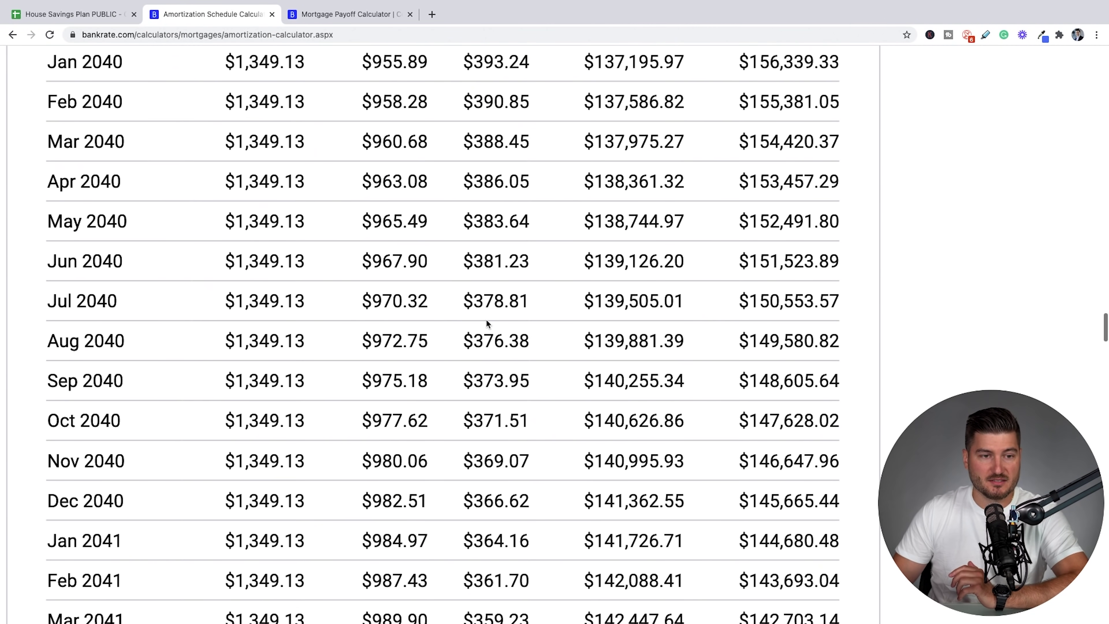
scroll(486, 322, "down", 4)
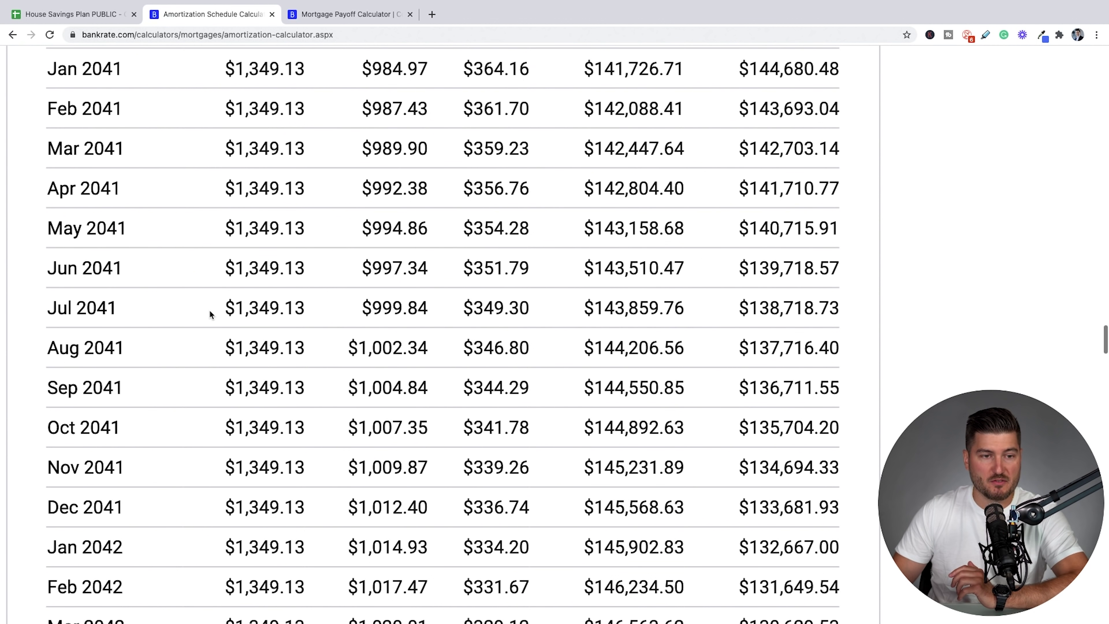
left_click_drag(366, 305, 427, 306)
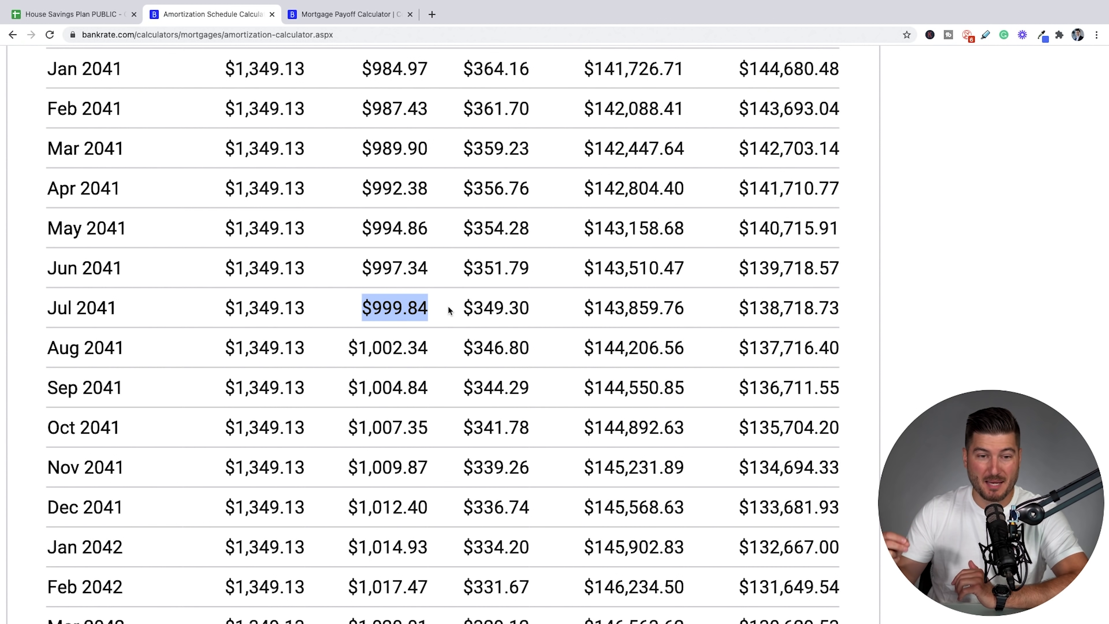
left_click_drag(461, 307, 533, 308)
left_click(535, 307)
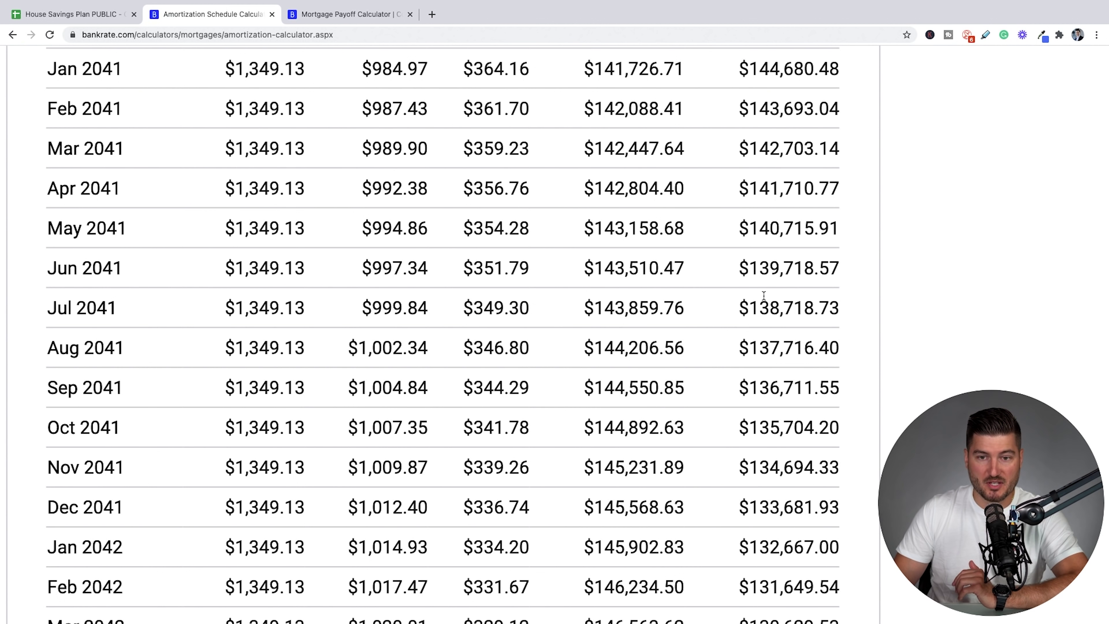
- Check the remaining balance for July 2041 and compare that month's total payment with its principal portion
left_click_drag(742, 306, 842, 308)
left_click(842, 308)
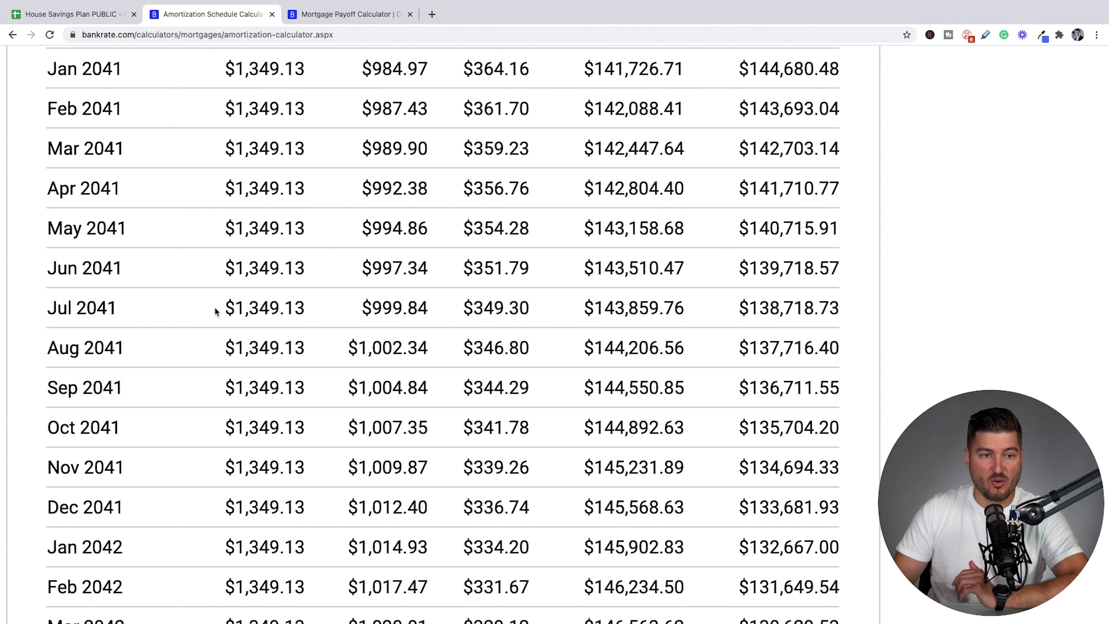
left_click_drag(223, 307, 416, 307)
left_click(417, 307)
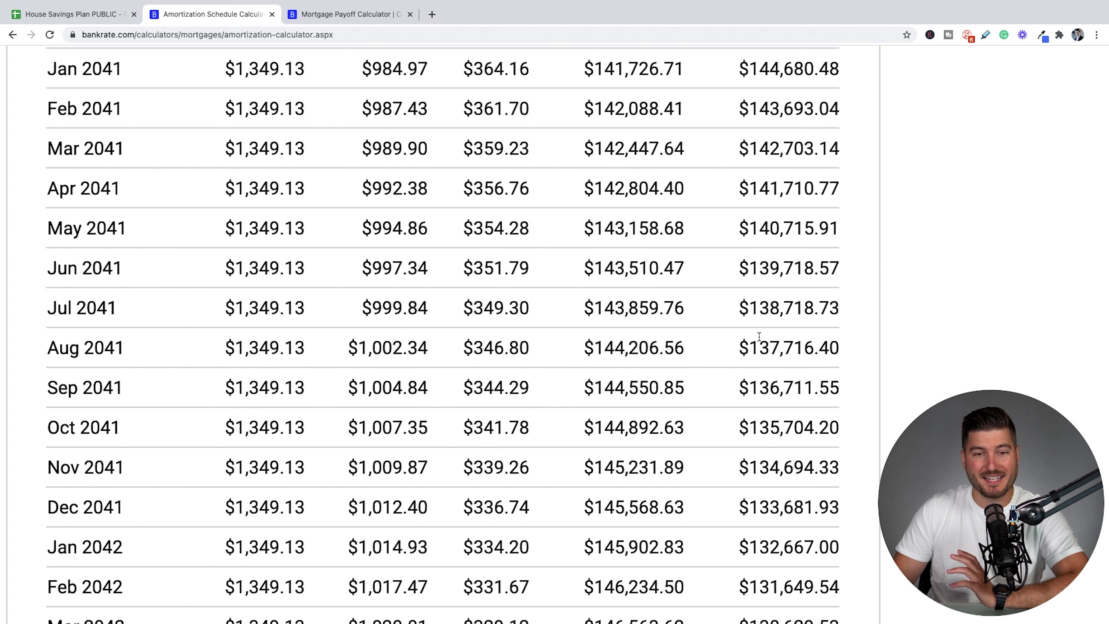
- Return to the start of the amortization schedule and check the principal portion of the July 2021 payment
scroll(712, 326, "up", 20)
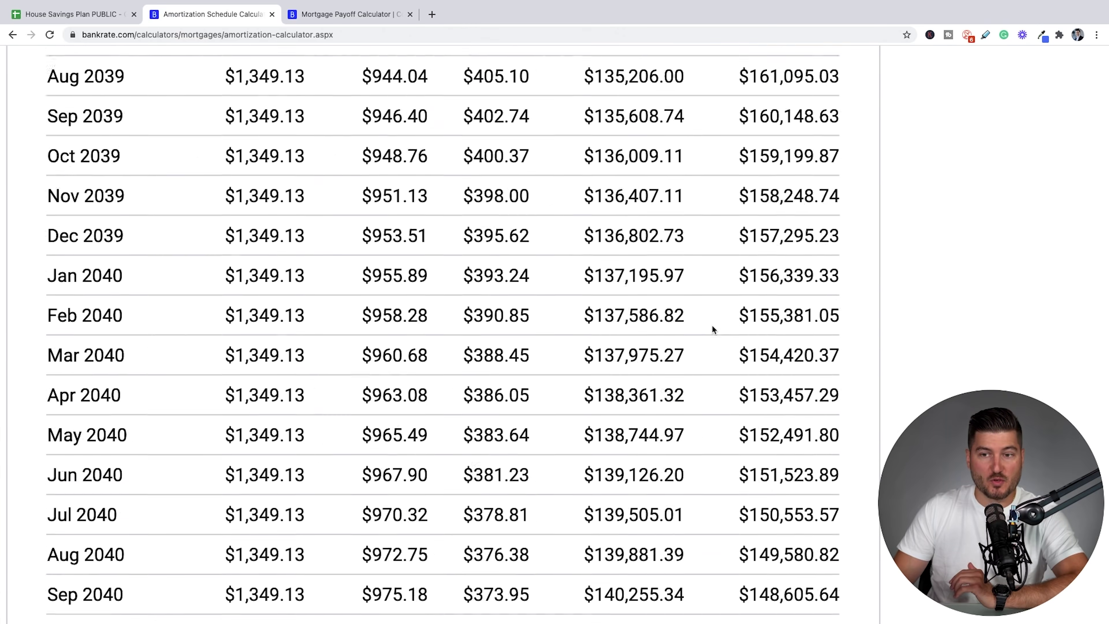
scroll(712, 330, "up", 20)
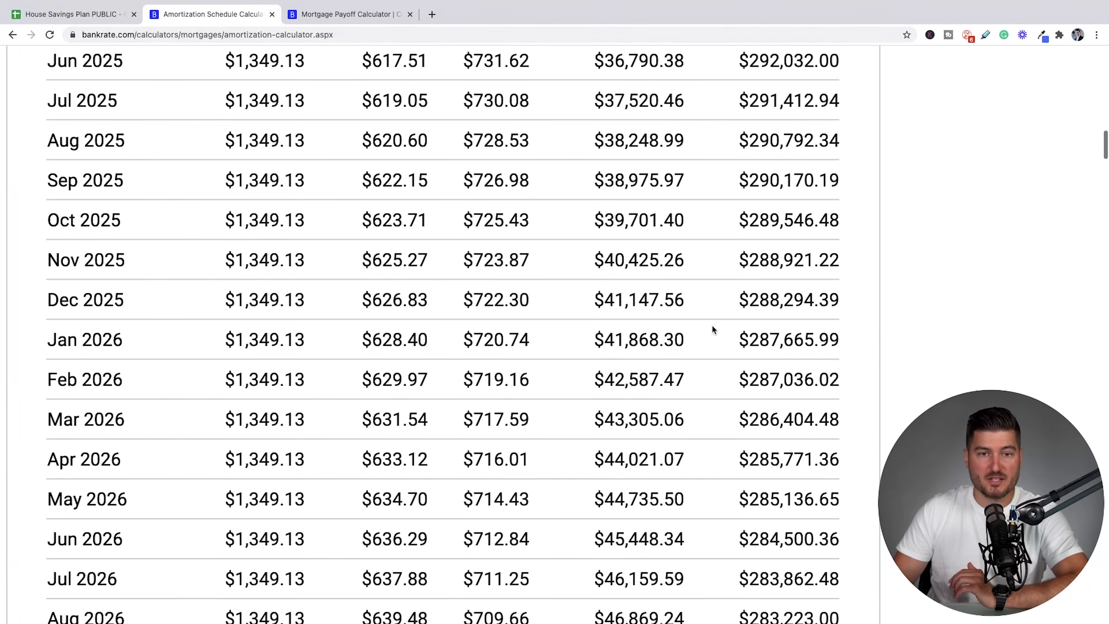
scroll(712, 326, "down", 10)
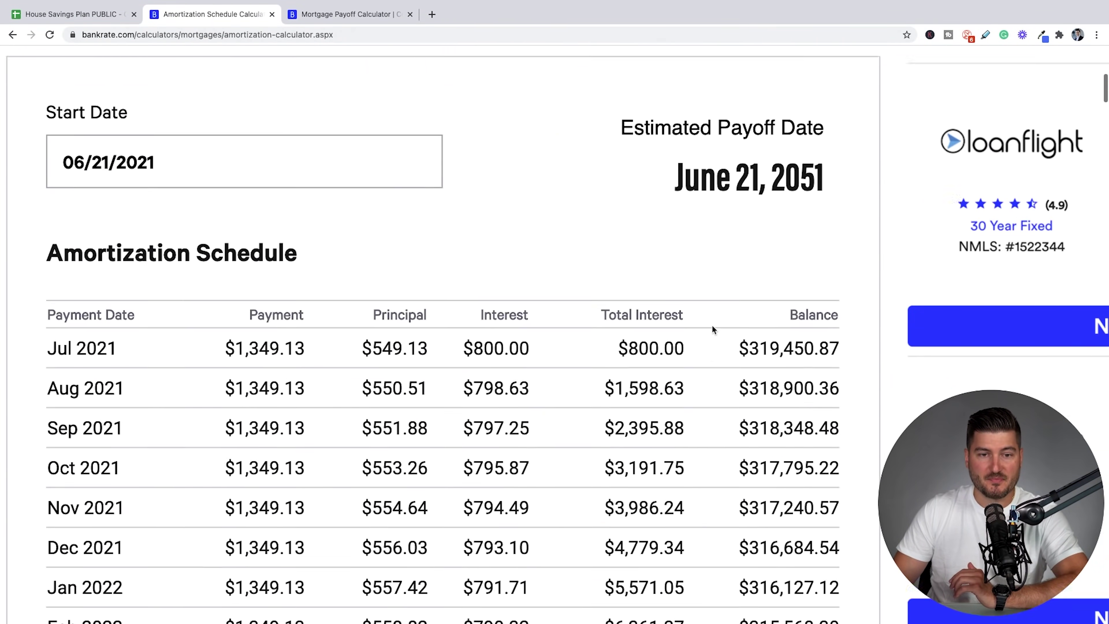
left_click_drag(362, 311, 427, 312)
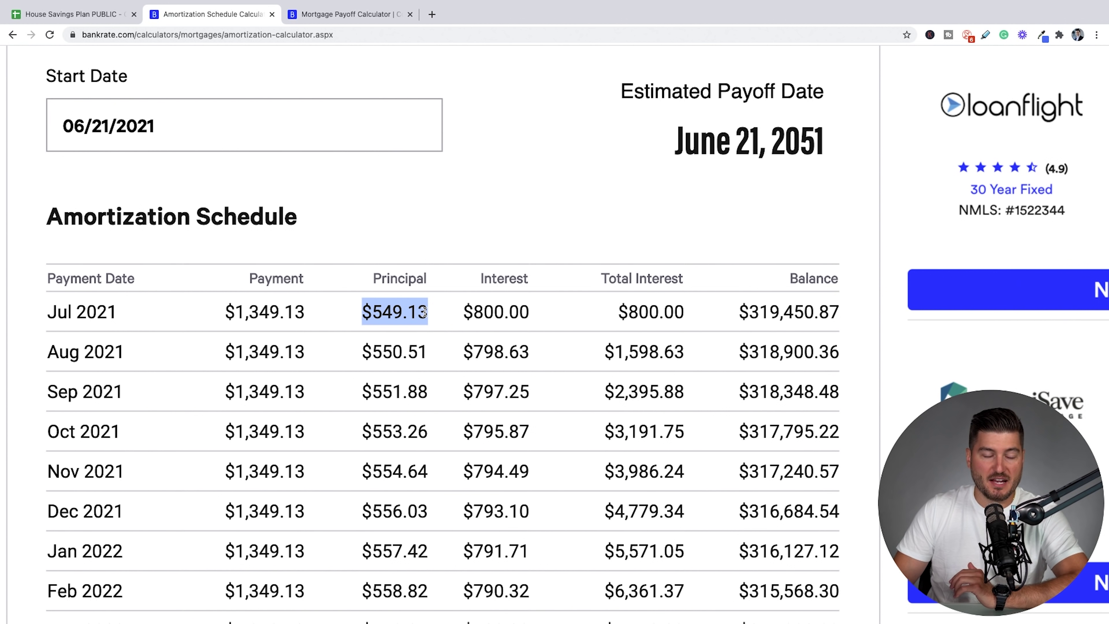
left_click(425, 312)
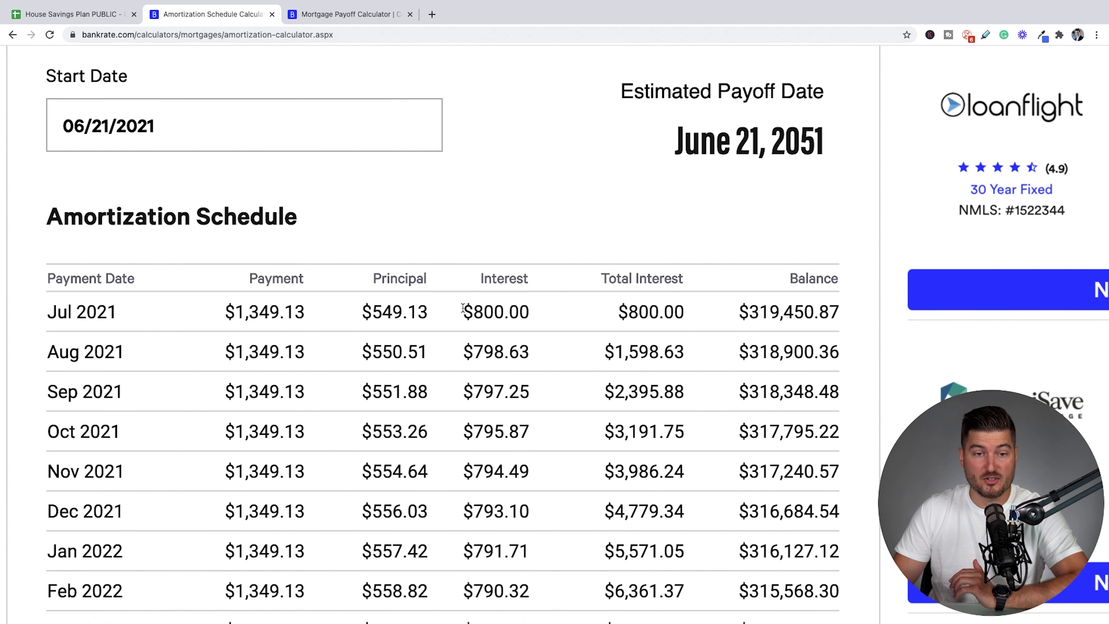
scroll(462, 307, "down", 2)
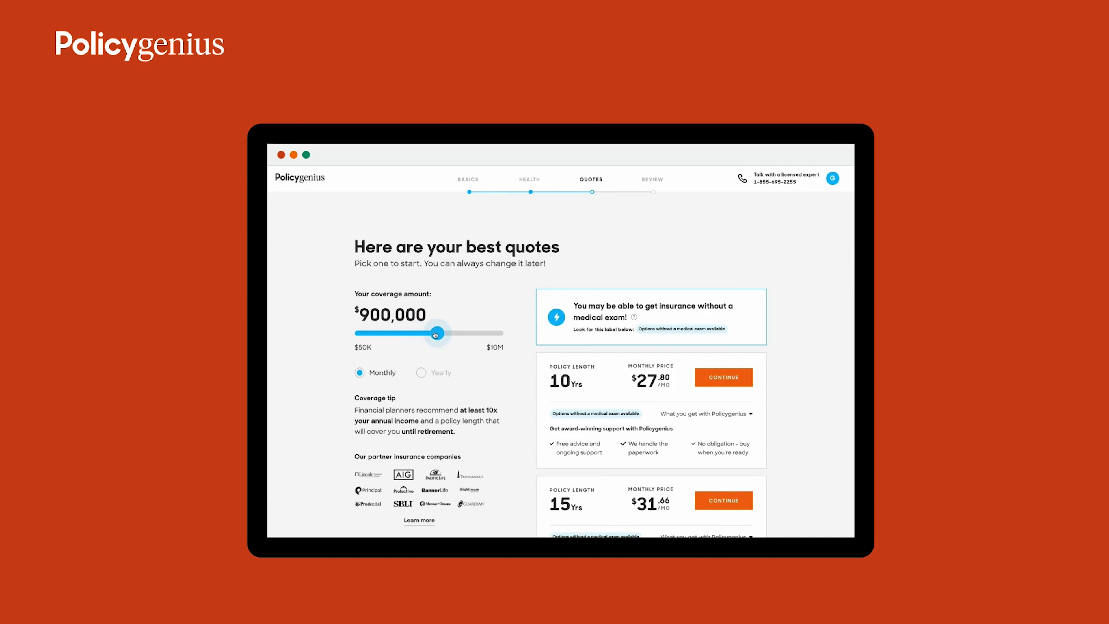
scroll(553, 400, "down", 3)
left_click(723, 370)
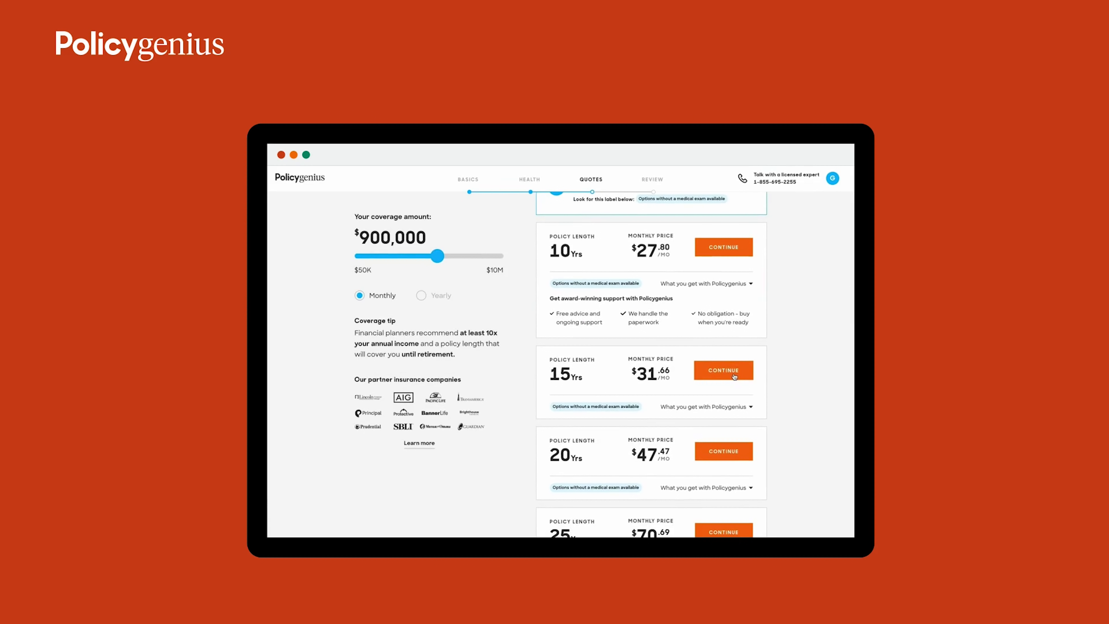